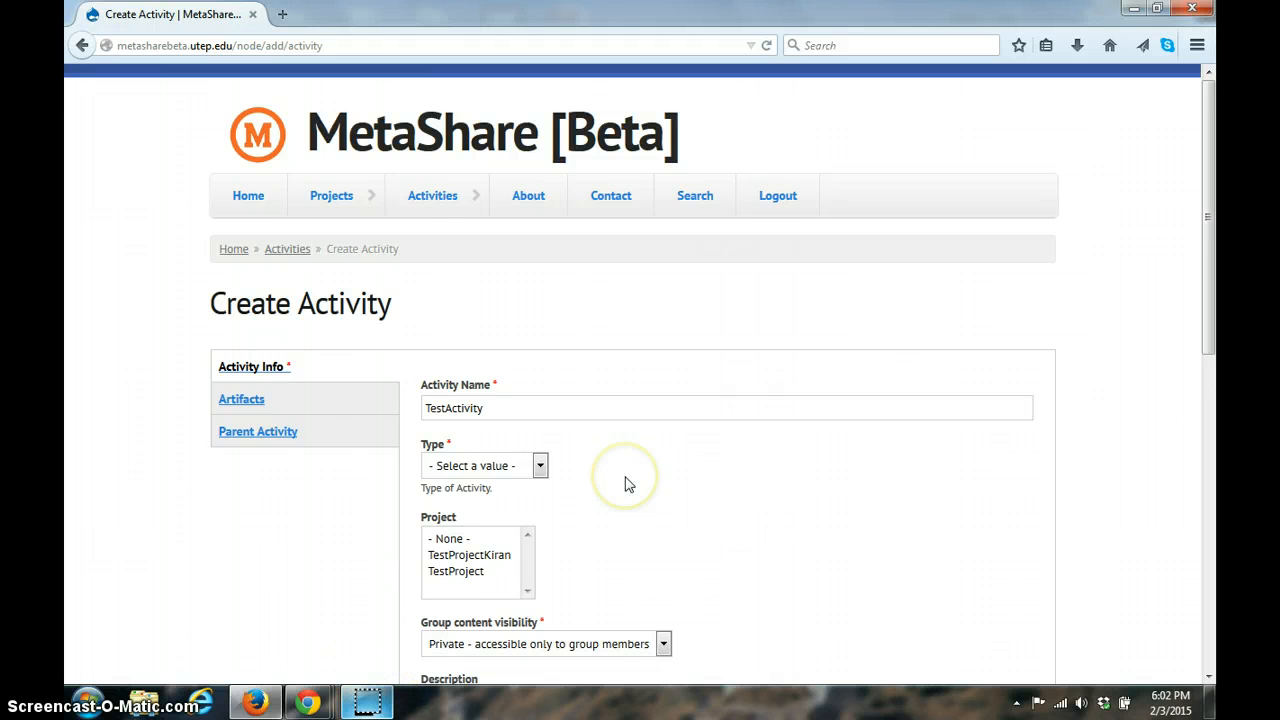
# Step: Assign the activity TestActivity to only the TestProject project
pyautogui.scroll(-2, 625, 483)
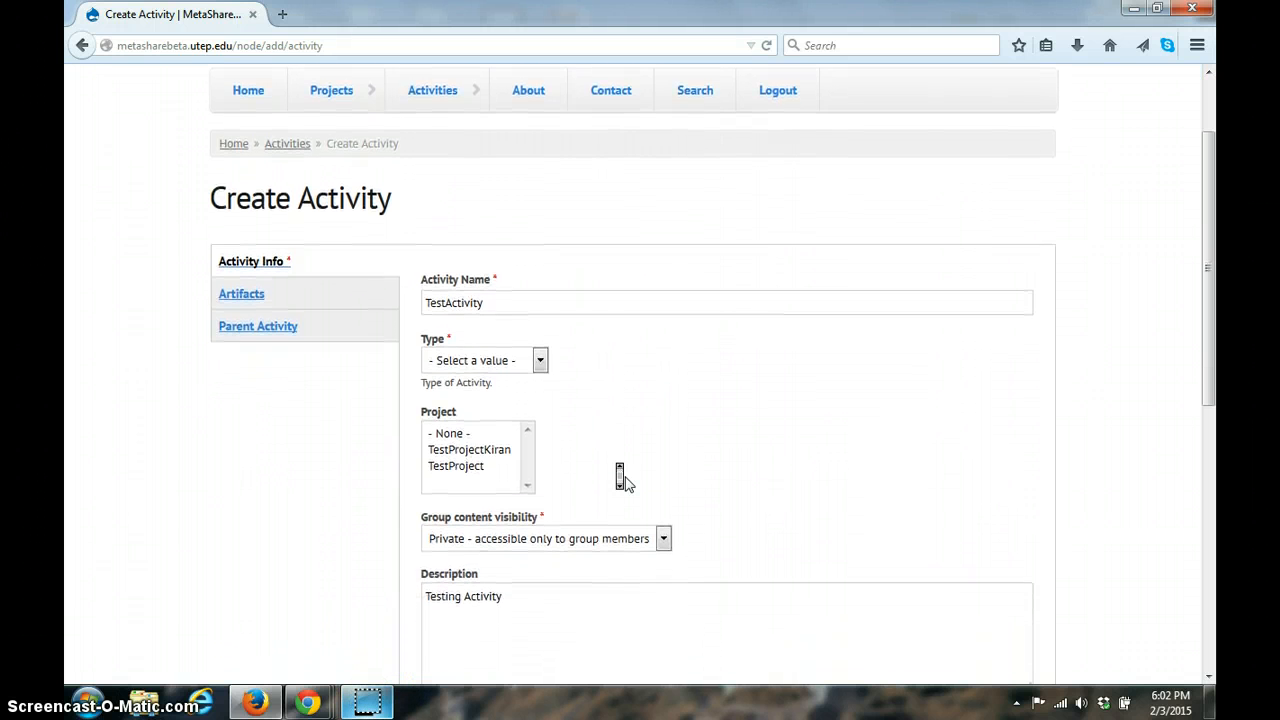
pyautogui.scroll(-1, 620, 477)
pyautogui.click(508, 292)
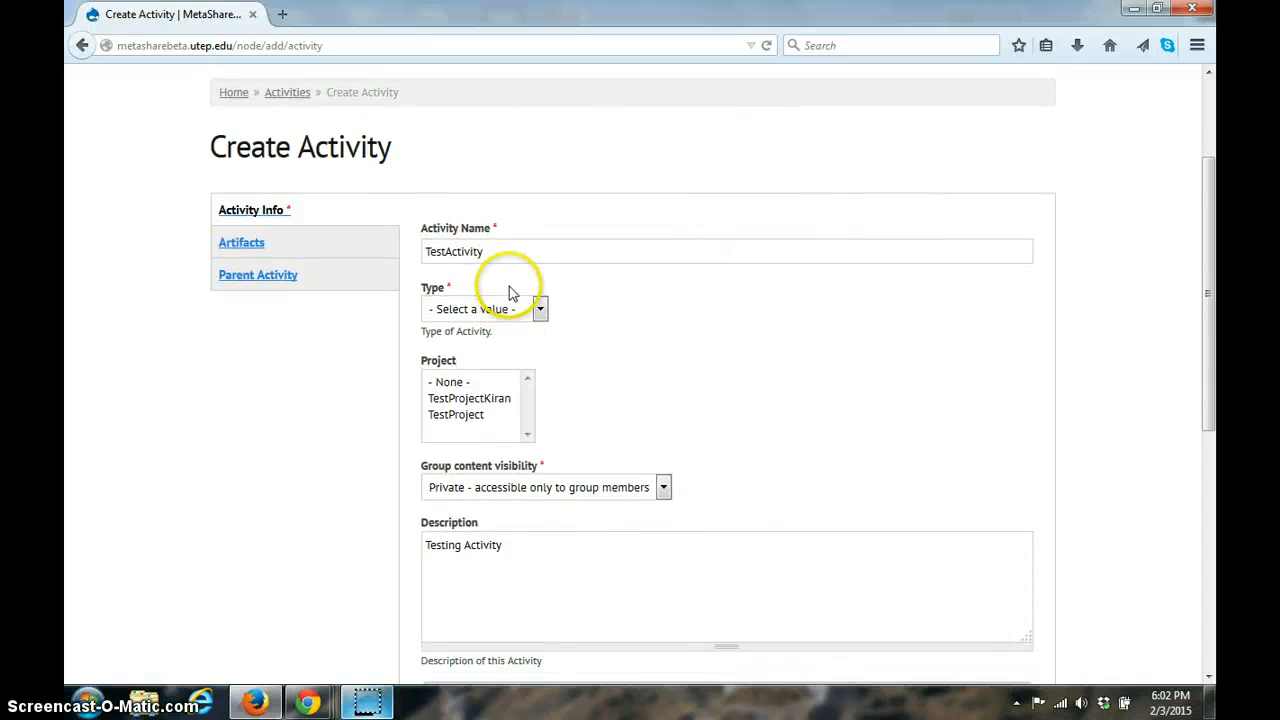
pyautogui.click(506, 255)
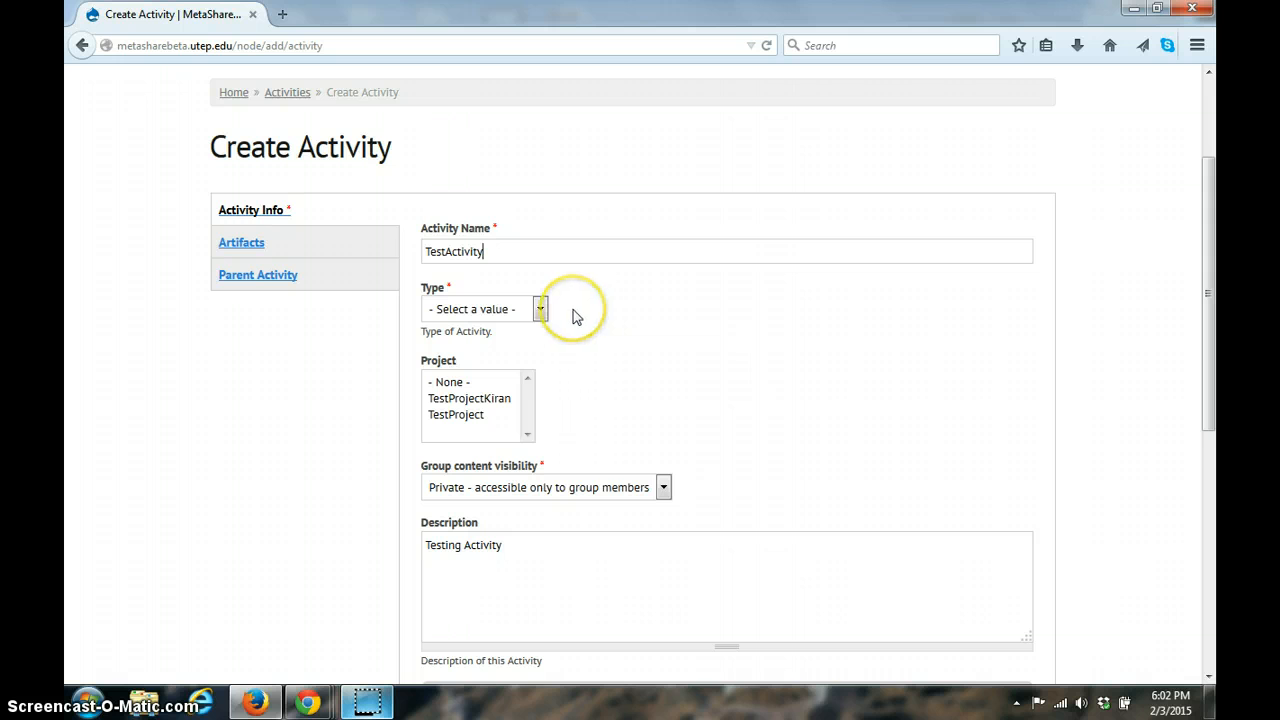
pyautogui.scroll(-2, 572, 312)
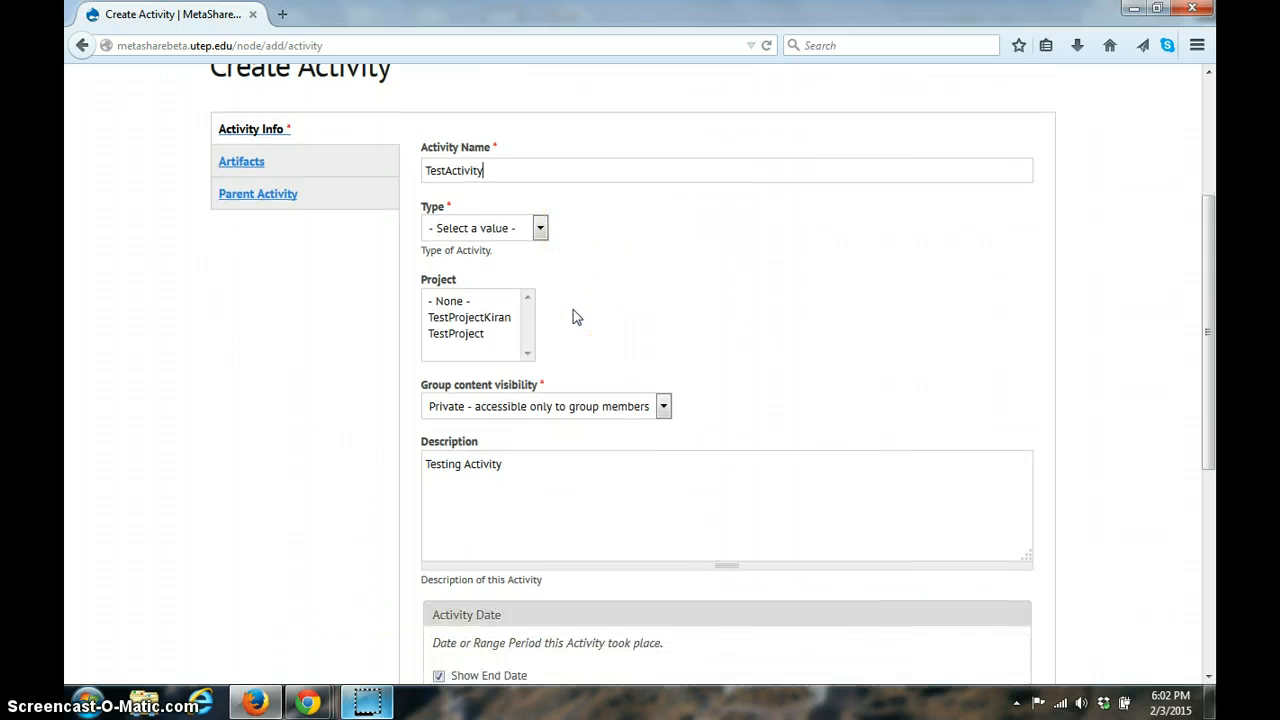
pyautogui.click(462, 318)
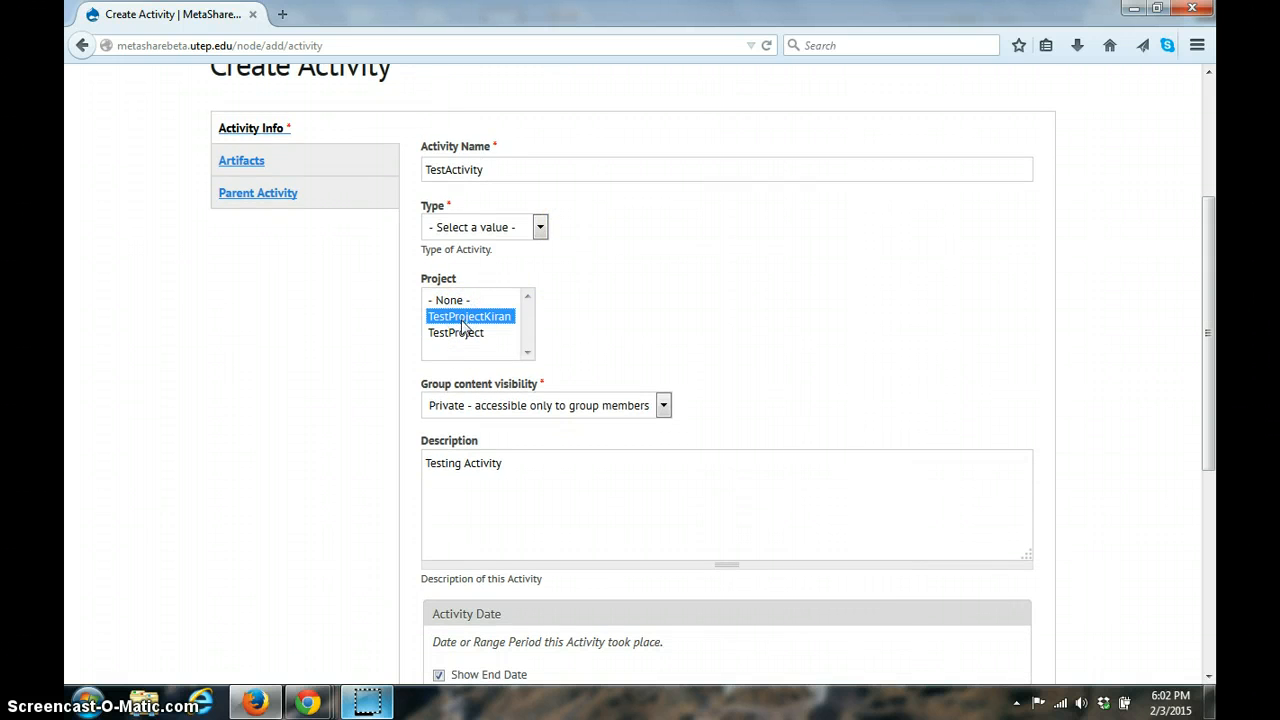
pyautogui.keyDown('ctrl'); pyautogui.click(462, 336); pyautogui.keyUp('ctrl')
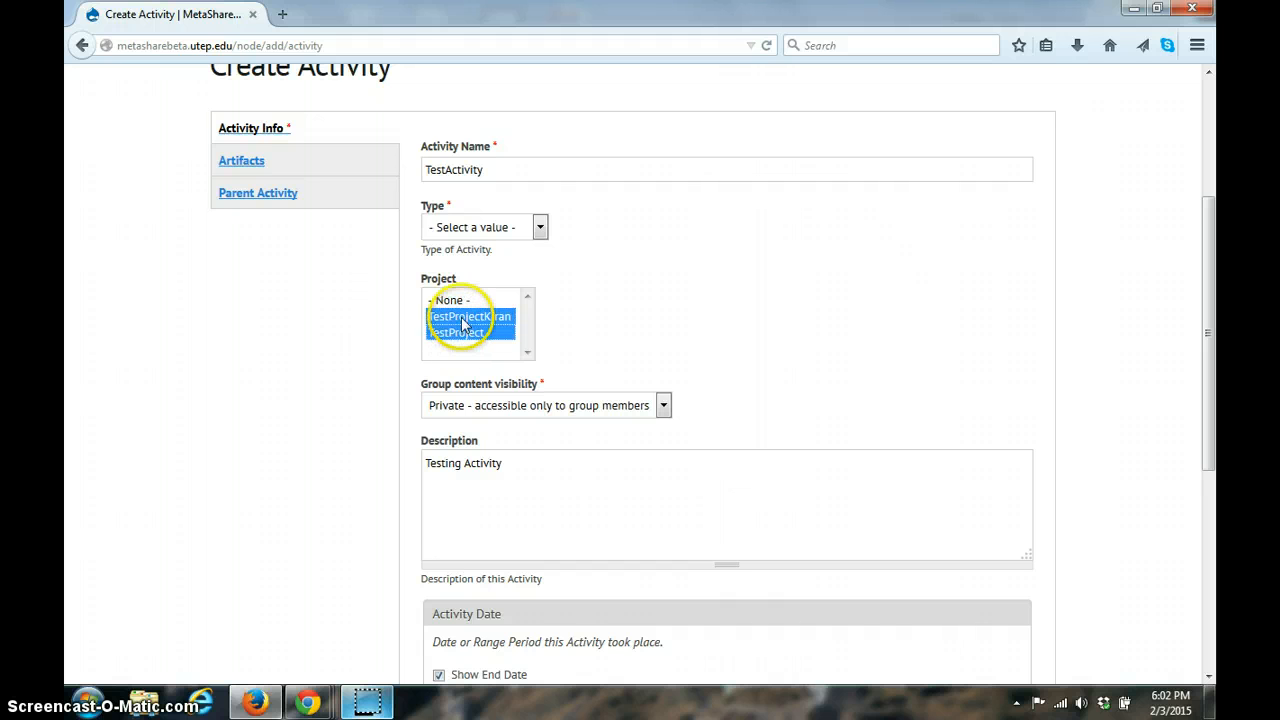
pyautogui.keyDown('ctrl'); pyautogui.click(462, 318); pyautogui.keyUp('ctrl')
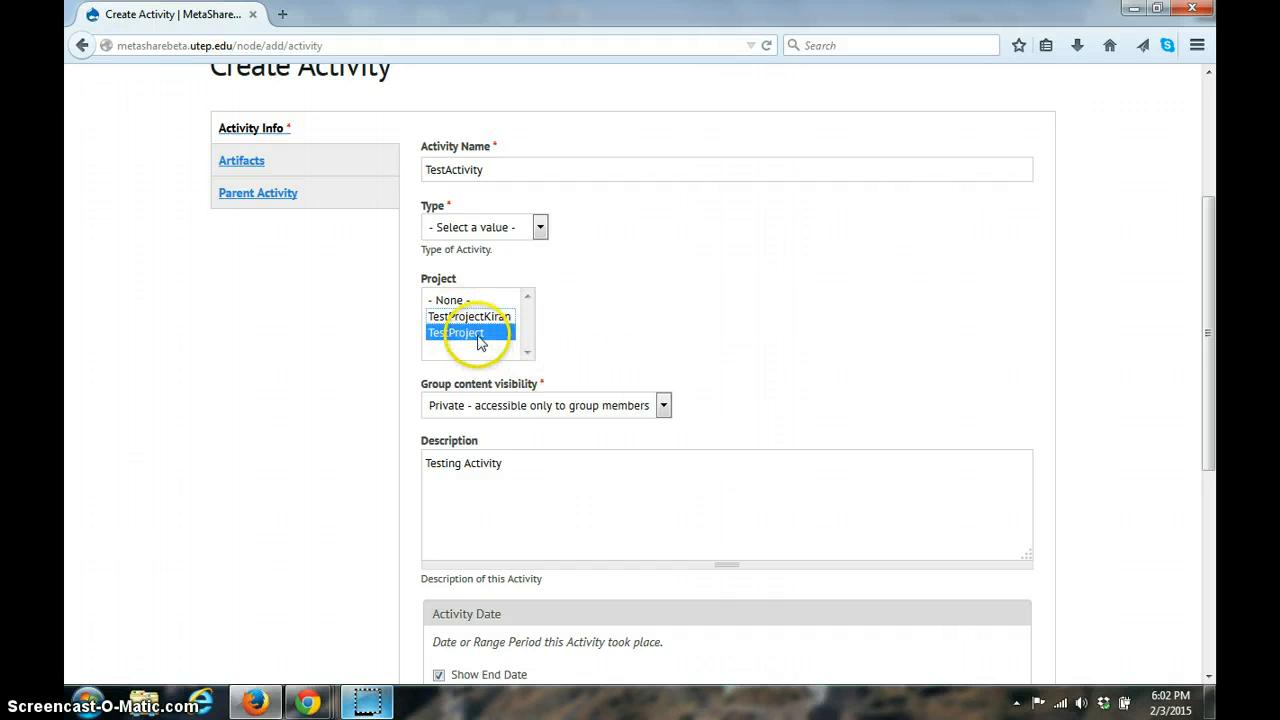
pyautogui.click(478, 340)
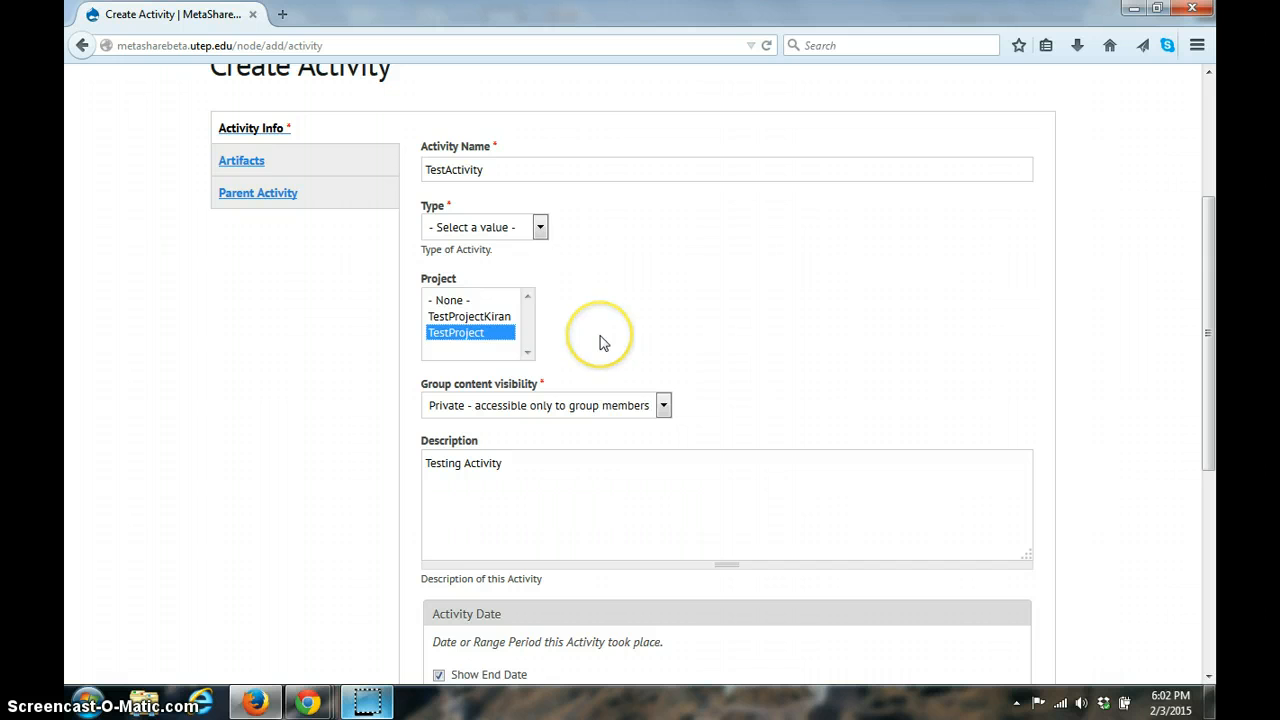
# Step: Choose "Private - accessible only to group members" as the activity's group content visibility
pyautogui.scroll(-1, 603, 343)
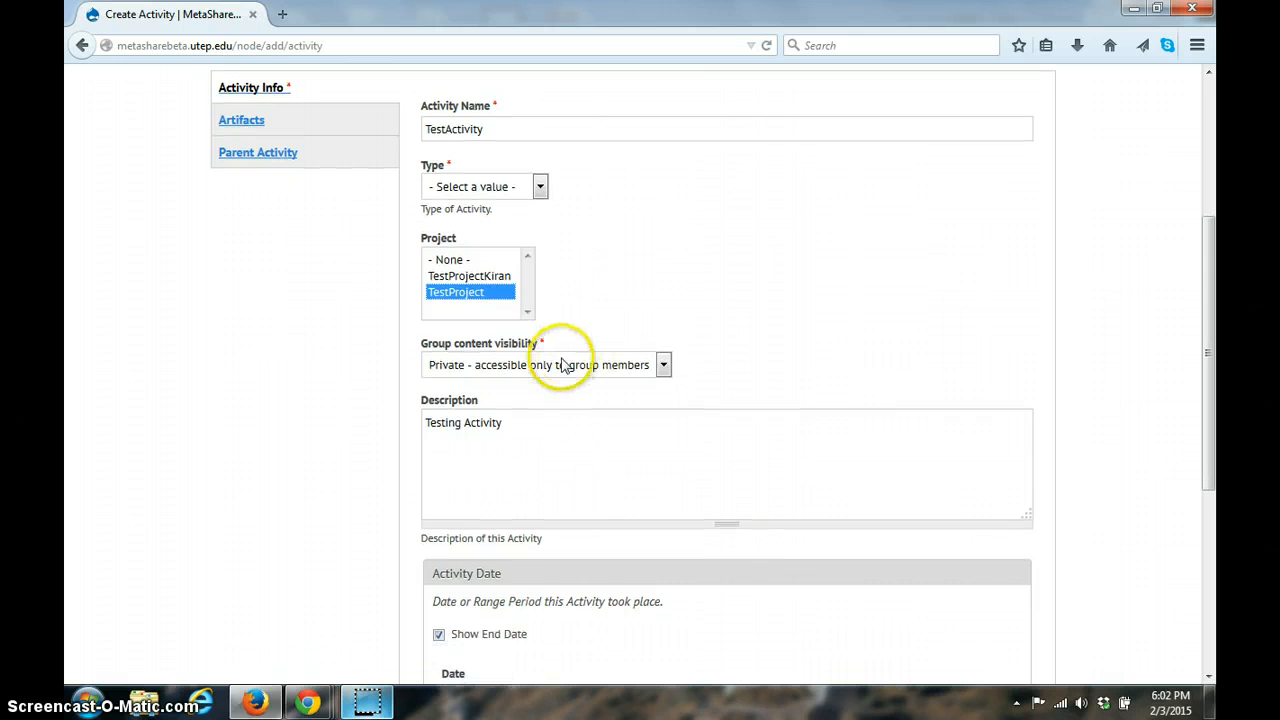
pyautogui.click(563, 365)
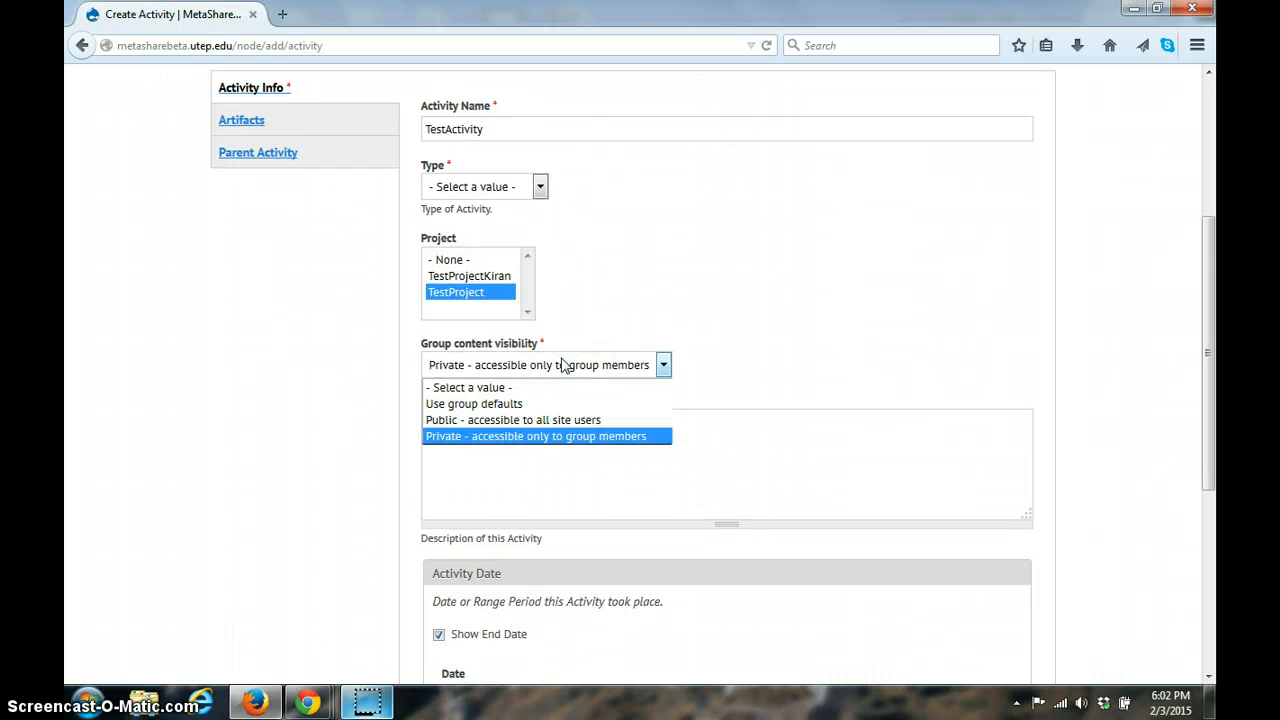
pyautogui.click(567, 437)
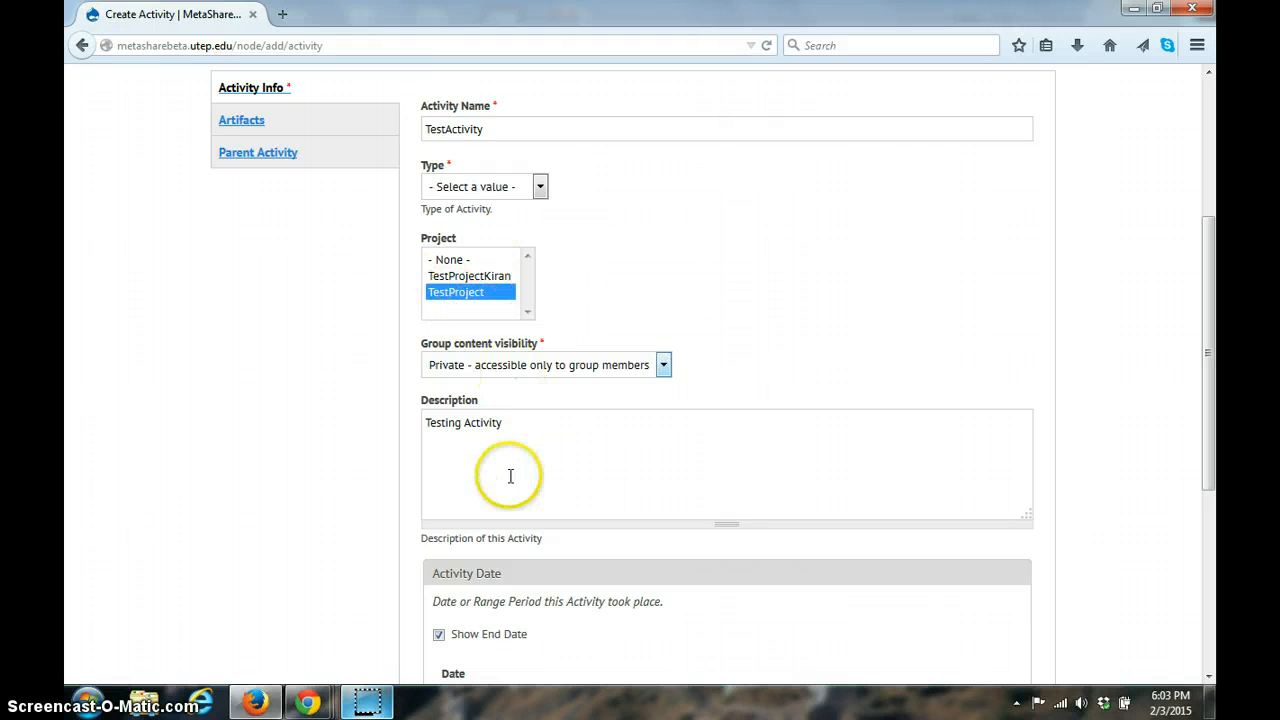
# Step: Set the activity type to Educational
pyautogui.scroll(-5, 561, 452)
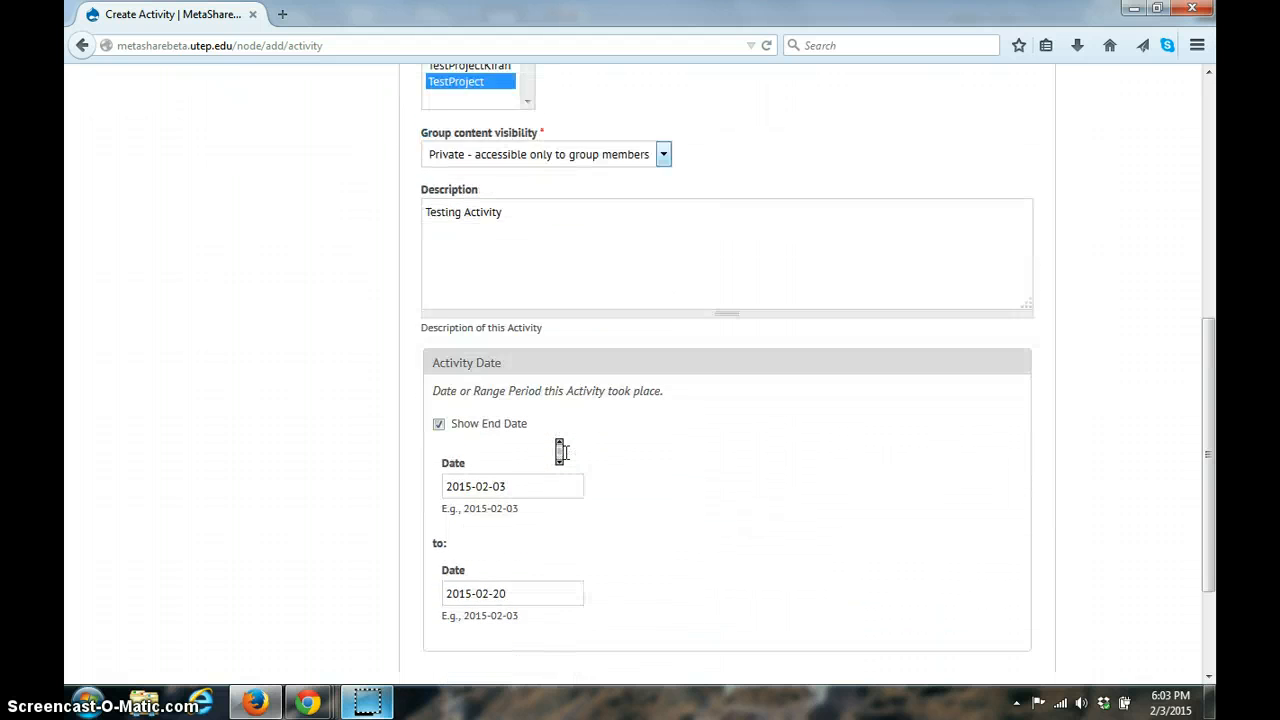
pyautogui.scroll(8, 561, 452)
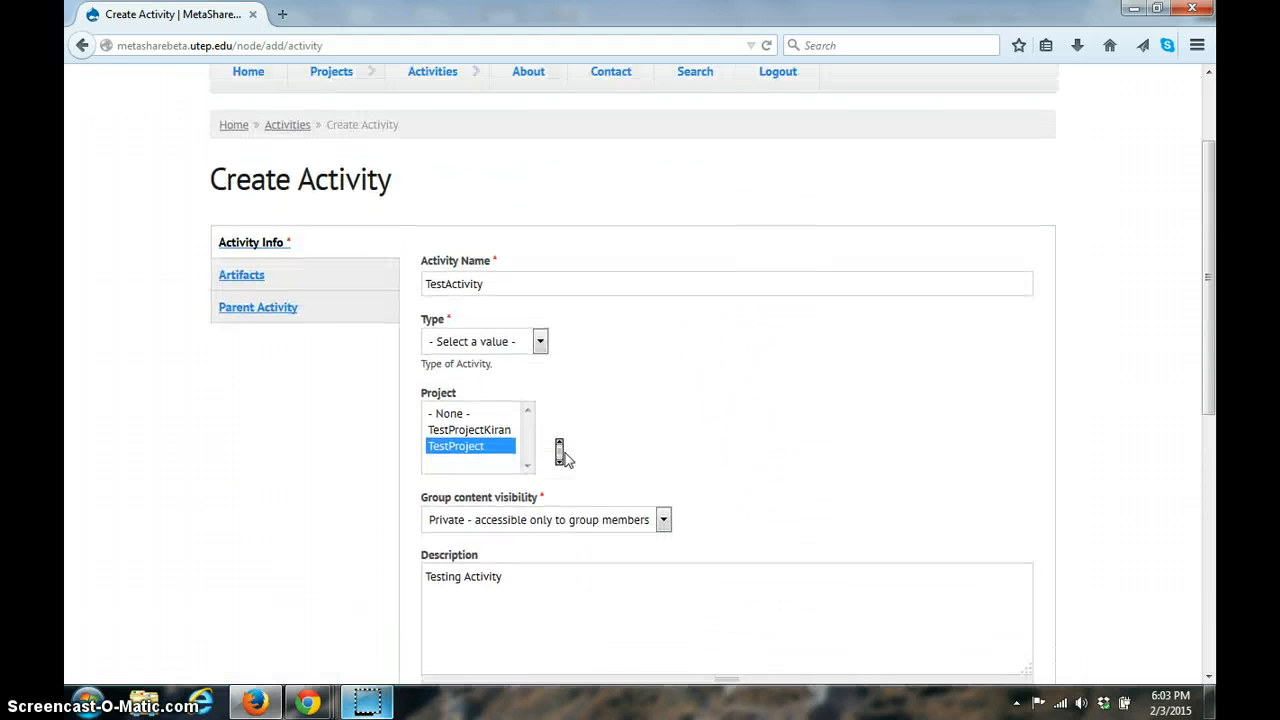
pyautogui.click(509, 357)
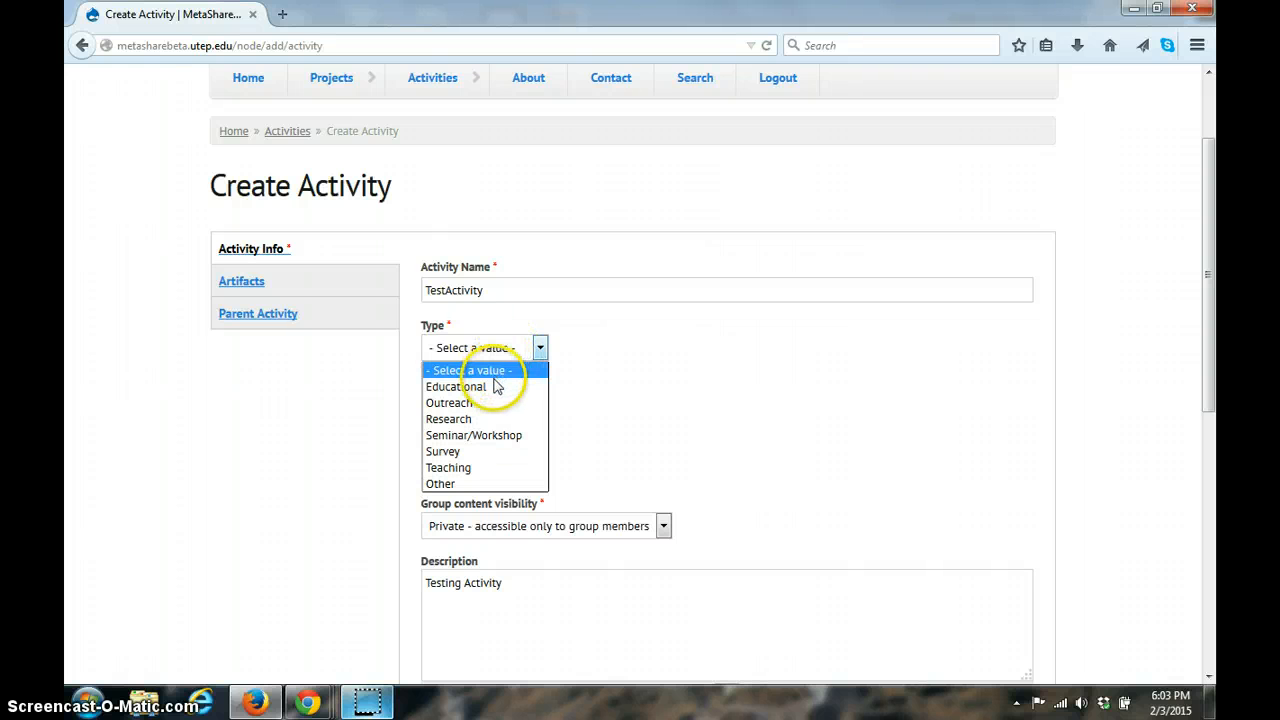
pyautogui.click(495, 386)
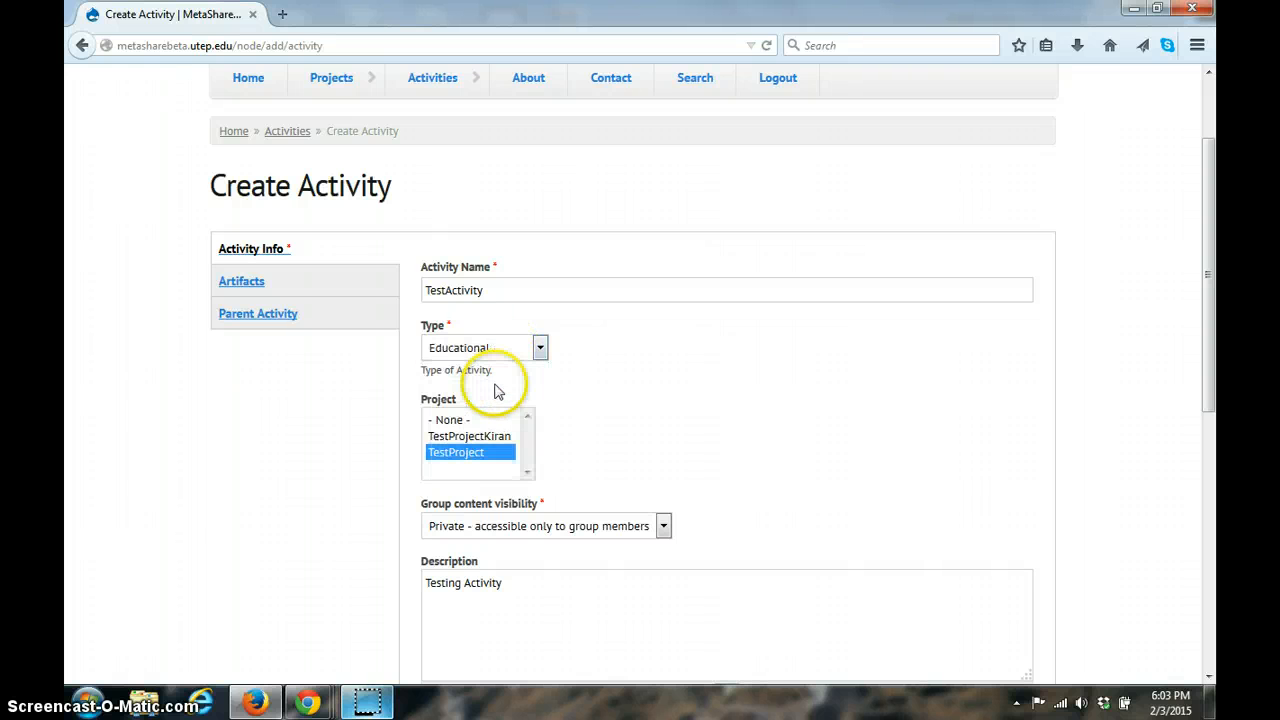
pyautogui.scroll(-5, 643, 368)
pyautogui.scroll(4, 643, 366)
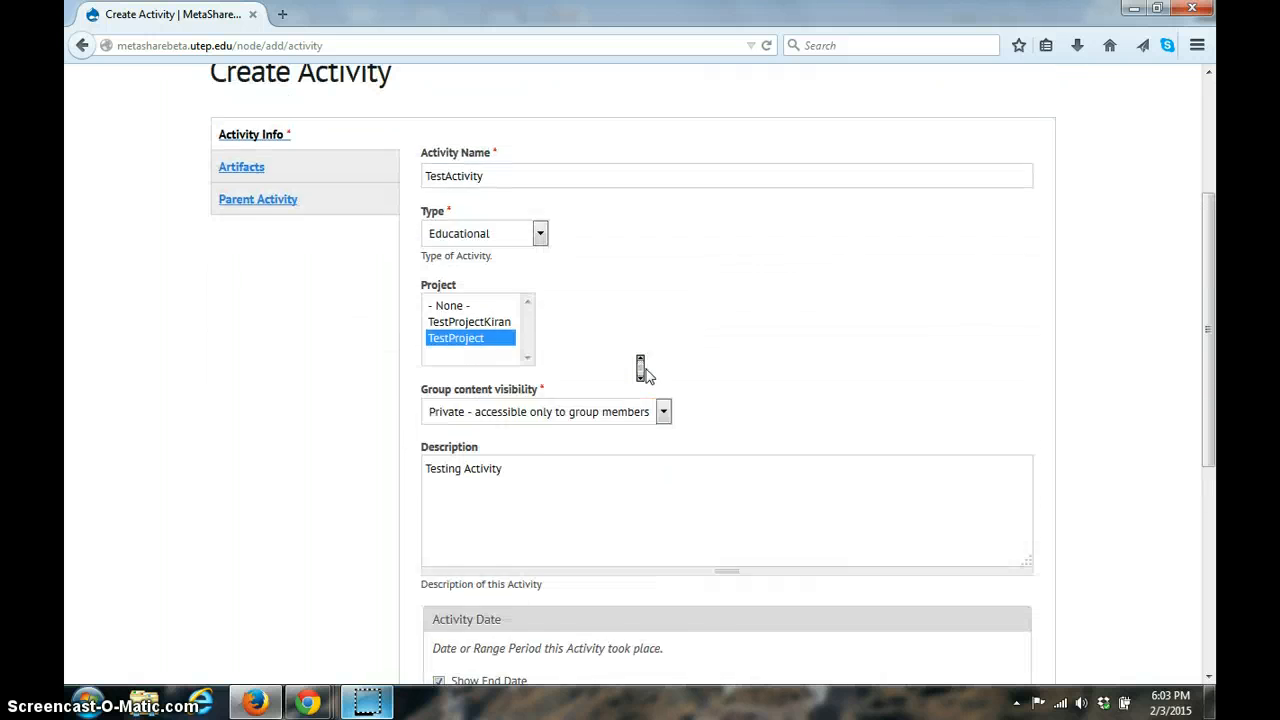
# Step: Switch the activity type to Outreach and examine its hosting department, target audience, participant and host fields
pyautogui.click(512, 283)
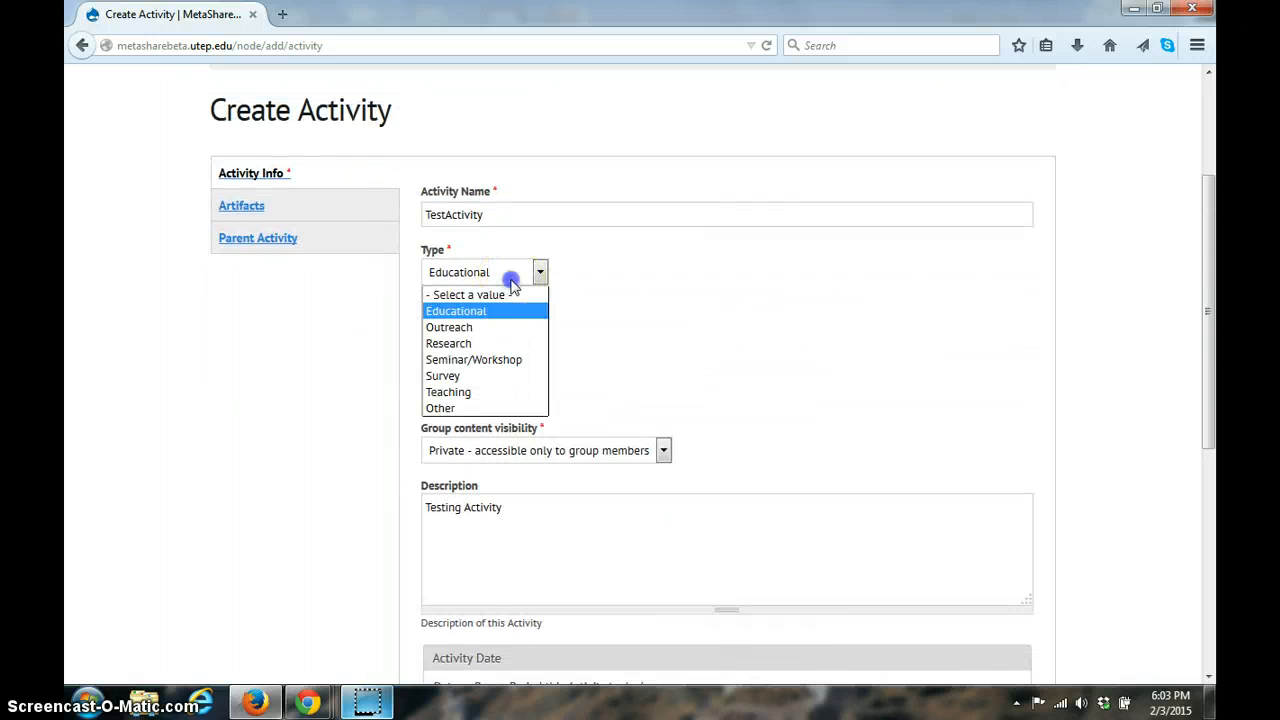
pyautogui.click(498, 329)
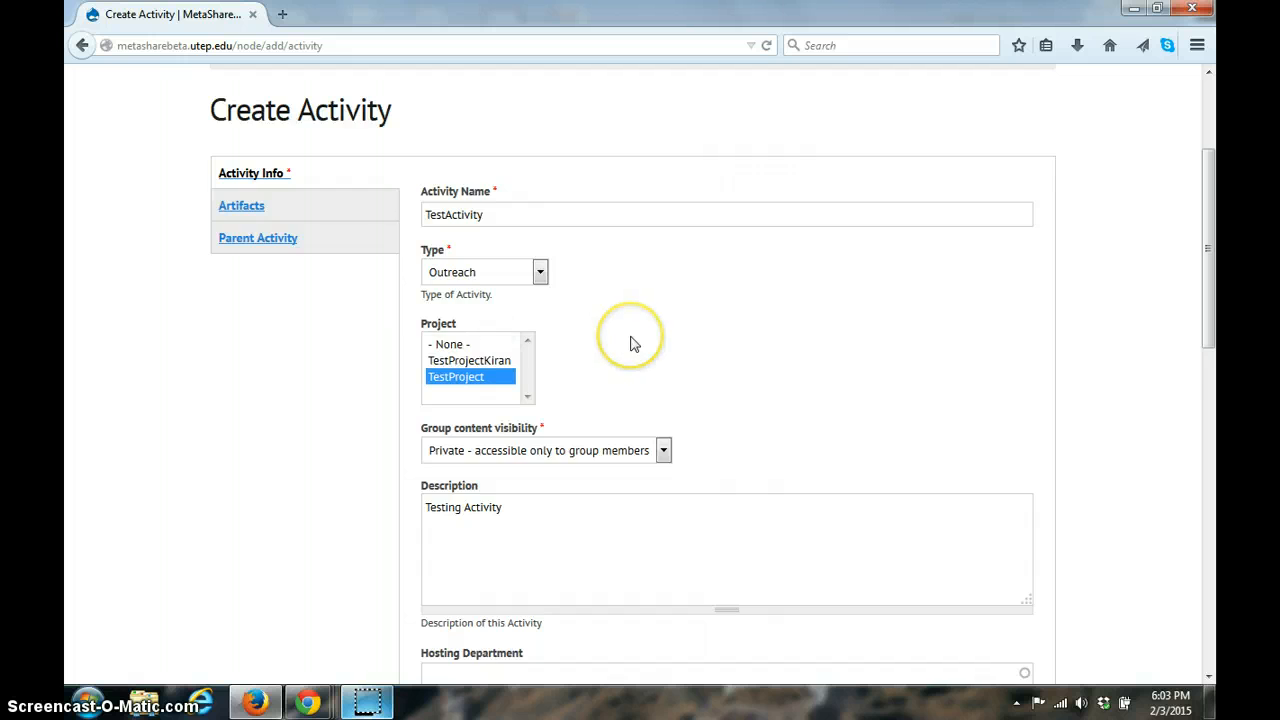
pyautogui.scroll(-5, 626, 336)
pyautogui.click(480, 335)
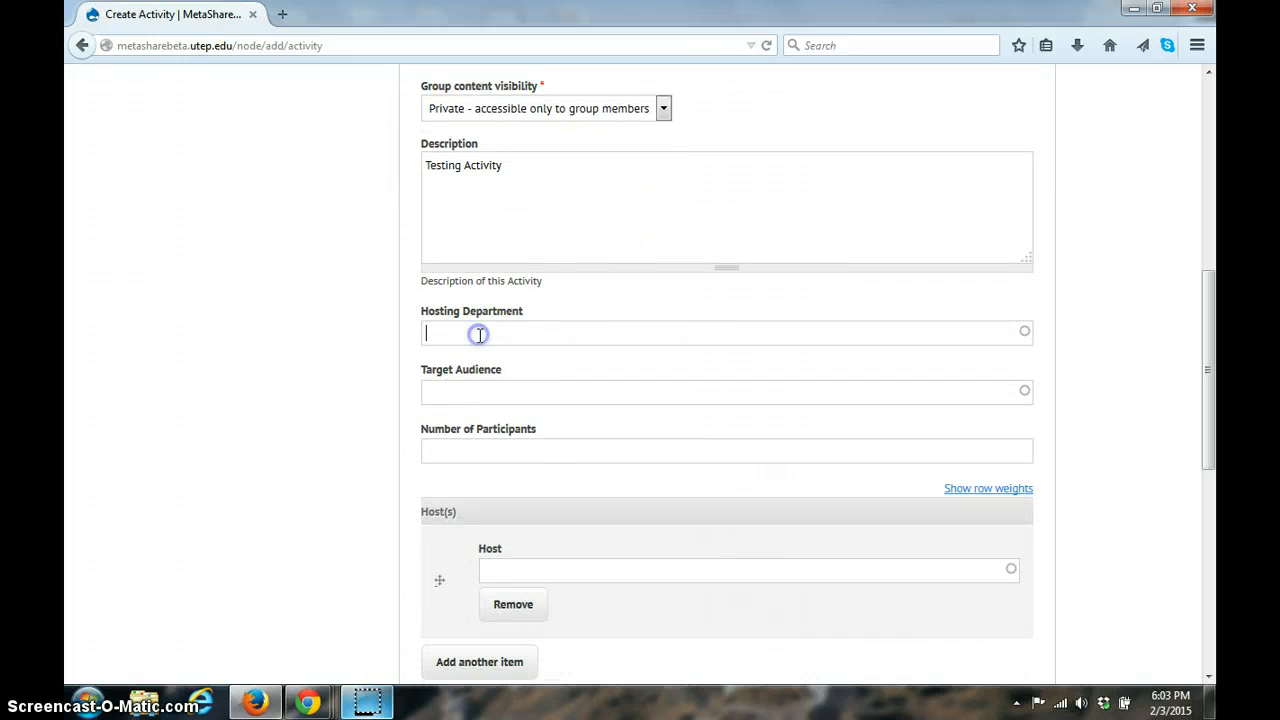
pyautogui.click(490, 389)
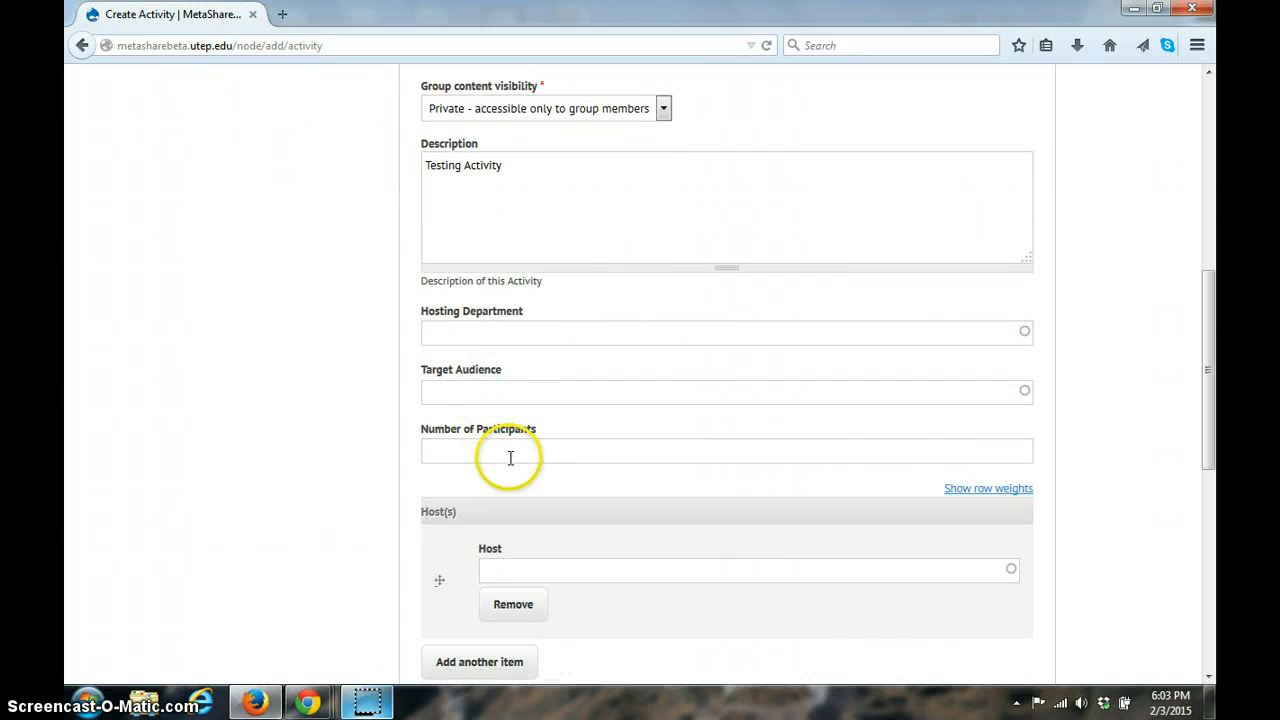
pyautogui.click(510, 458)
pyautogui.scroll(-3, 507, 456)
pyautogui.scroll(5, 507, 456)
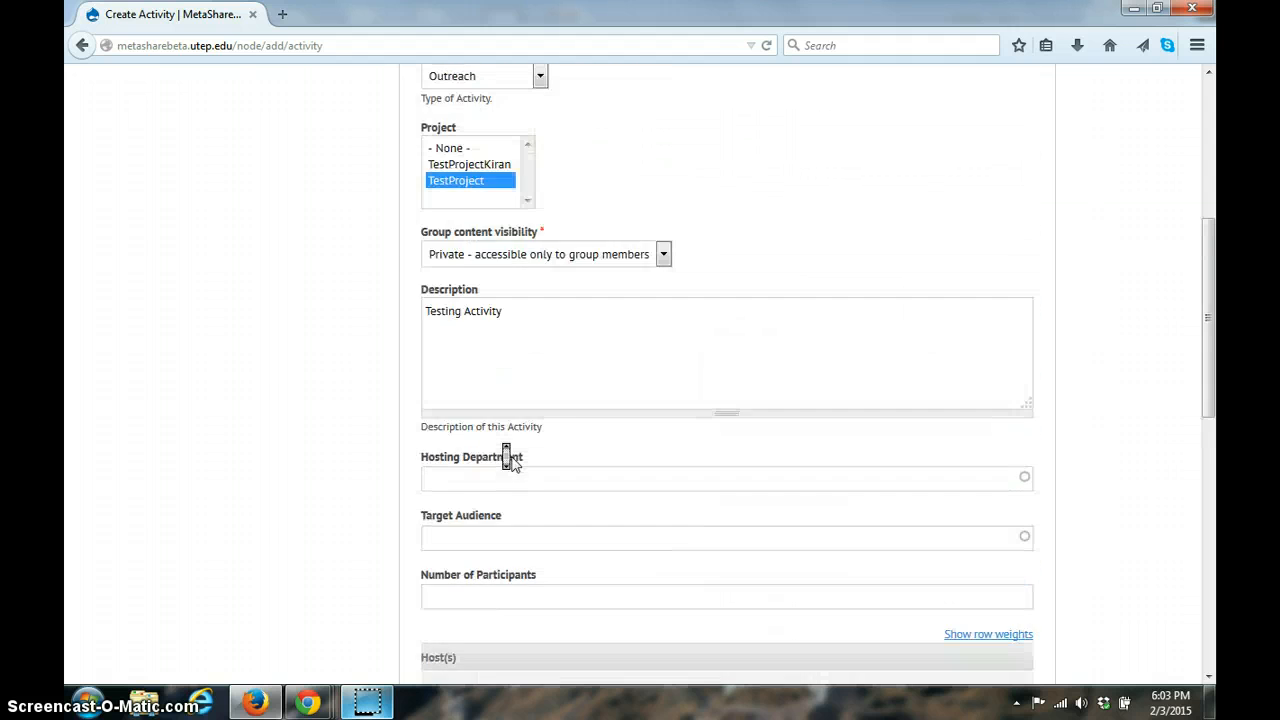
# Step: Change the activity type back to Educational and review the activity date range
pyautogui.scroll(3, 507, 456)
pyautogui.click(487, 277)
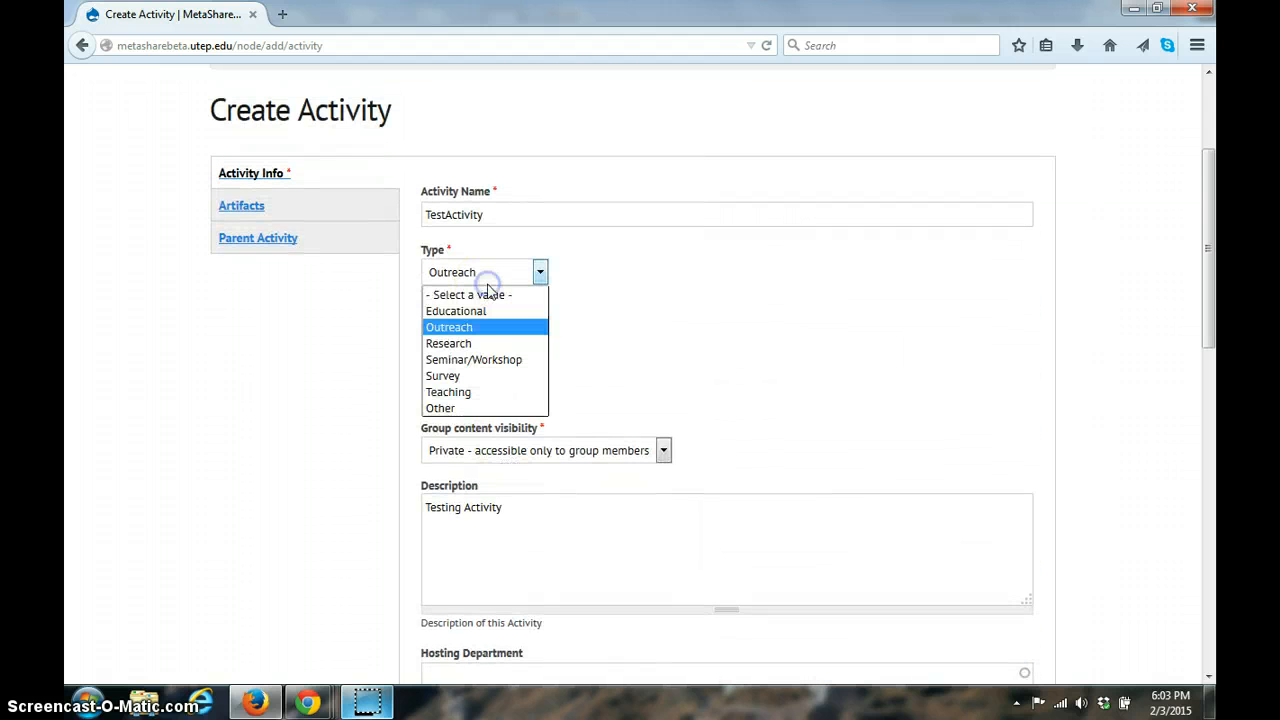
pyautogui.click(458, 310)
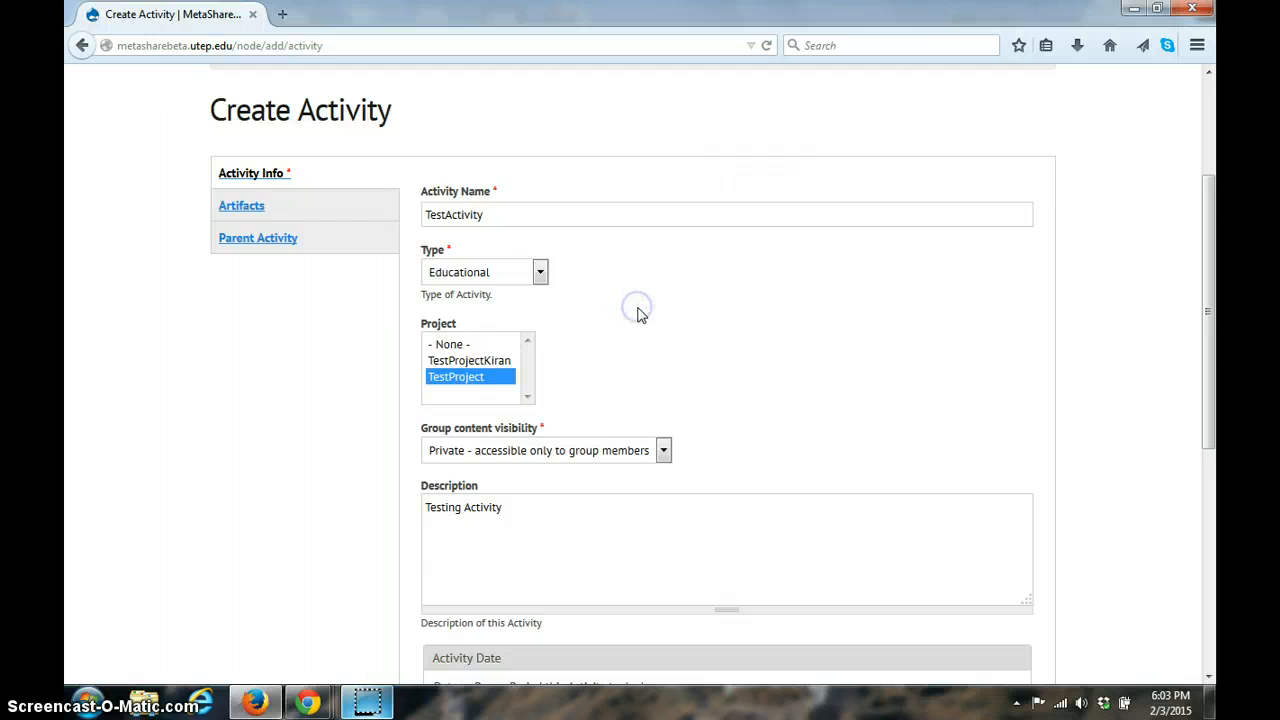
pyautogui.scroll(-7, 640, 313)
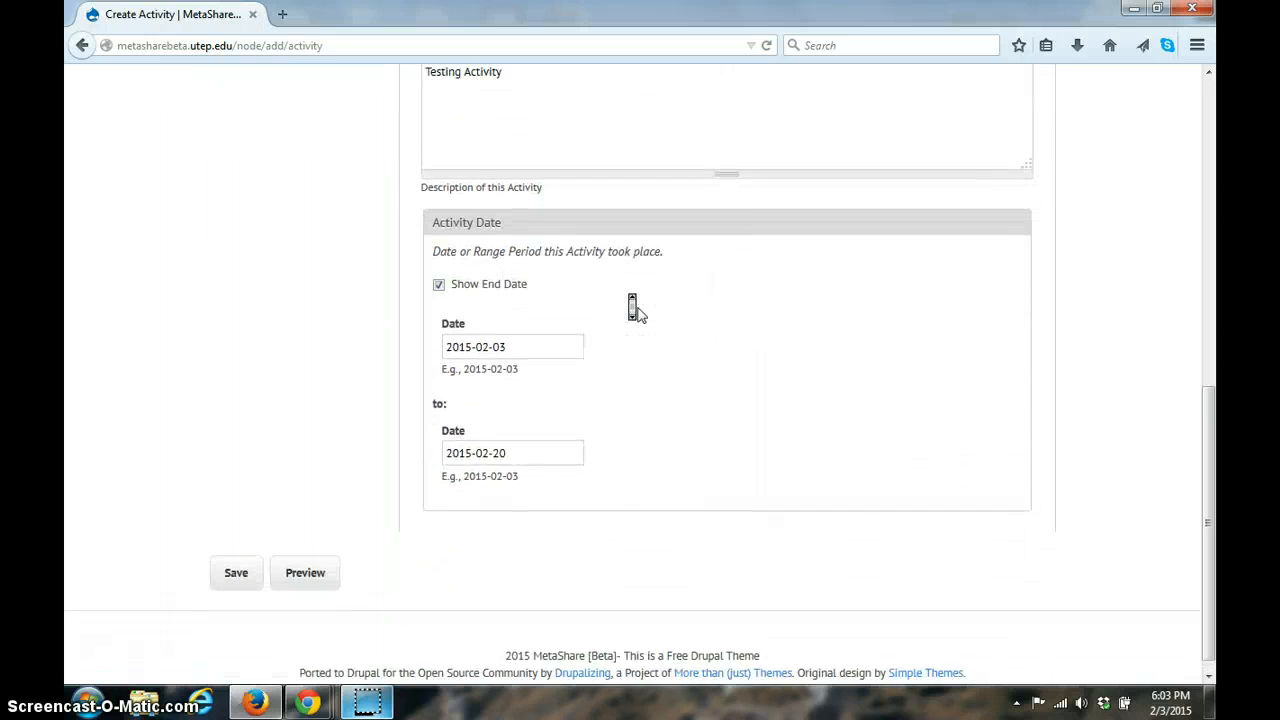
pyautogui.scroll(8, 633, 308)
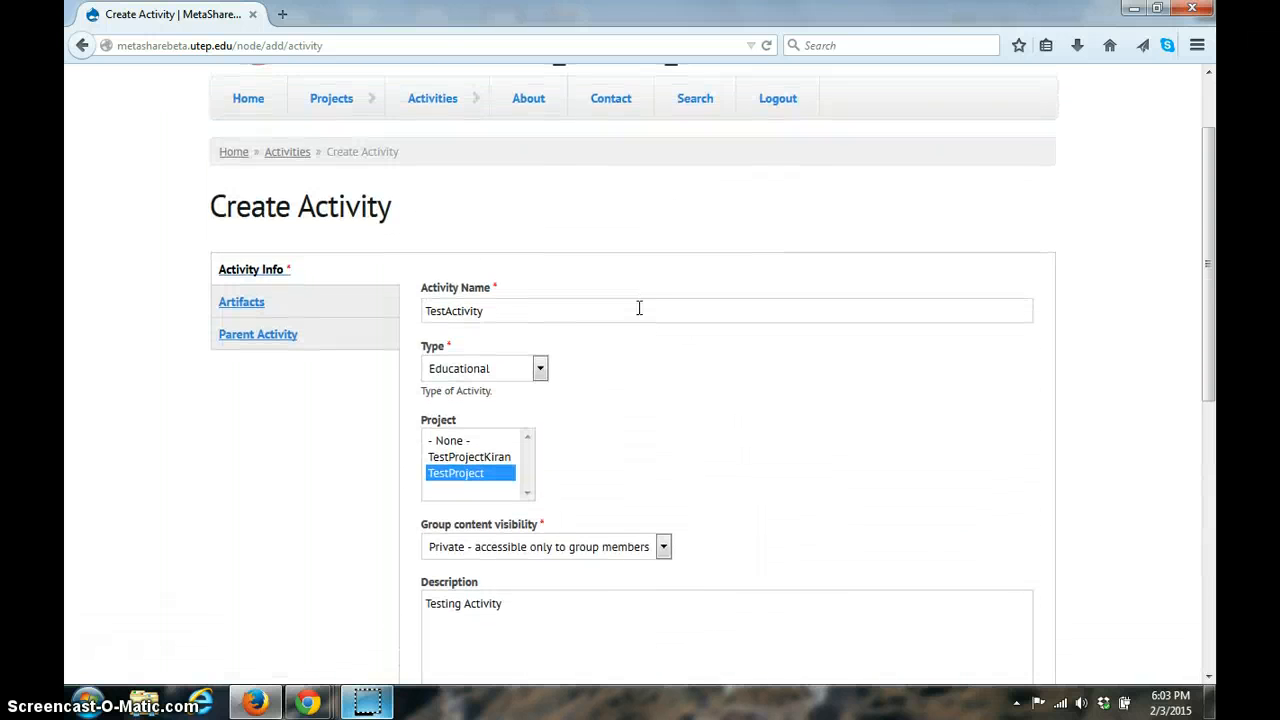
# Step: Review the activity's sections for artifacts used, tools used and artifacts produced, as well as its parent activities
pyautogui.click(265, 303)
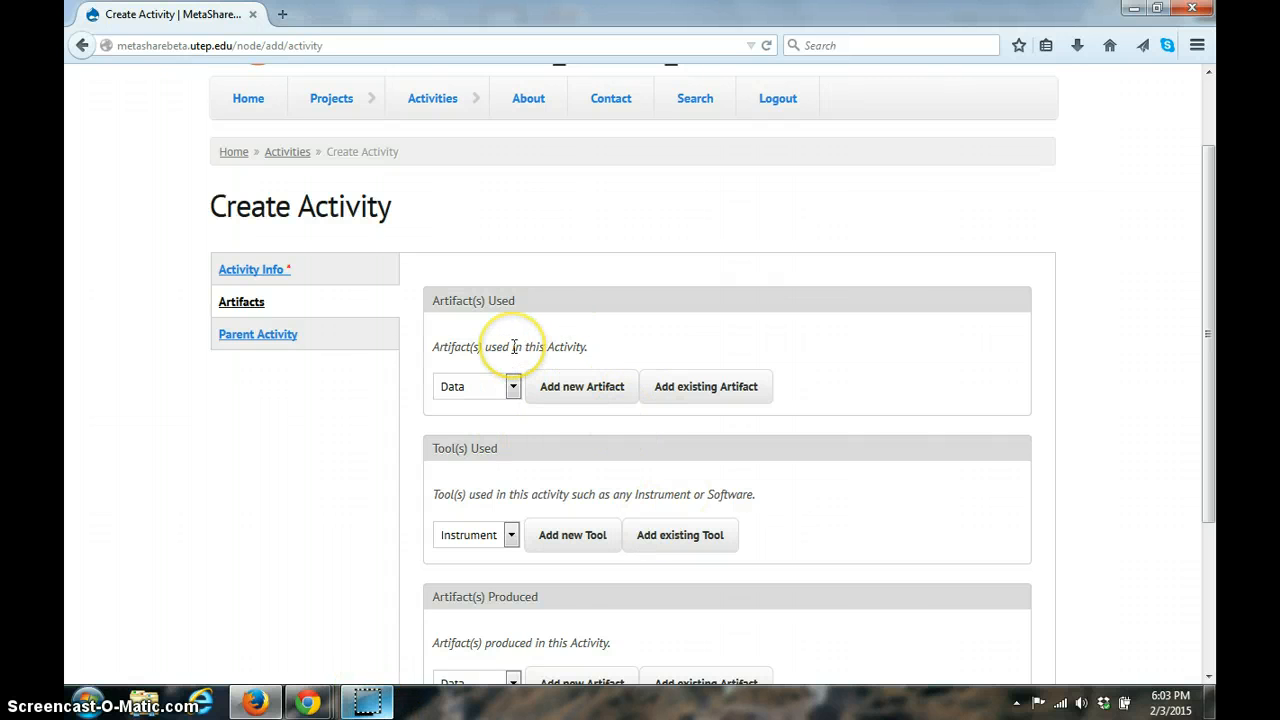
pyautogui.scroll(-2, 513, 346)
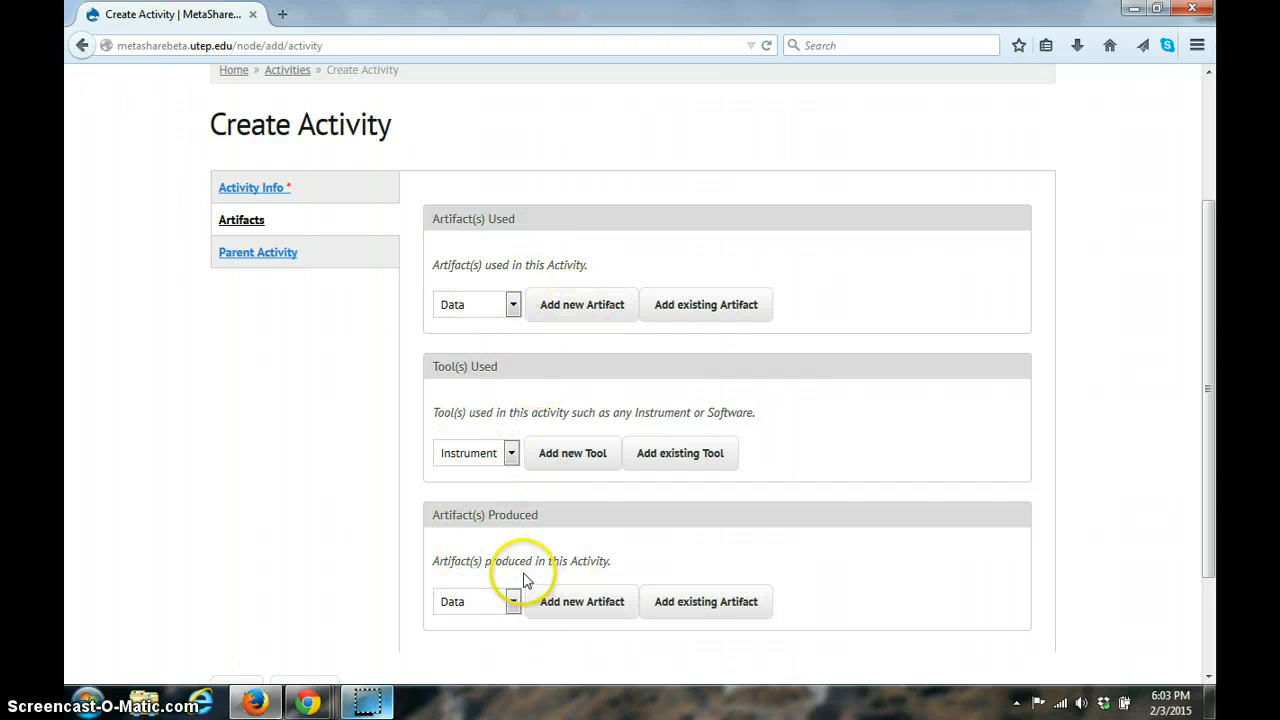
pyautogui.click(310, 261)
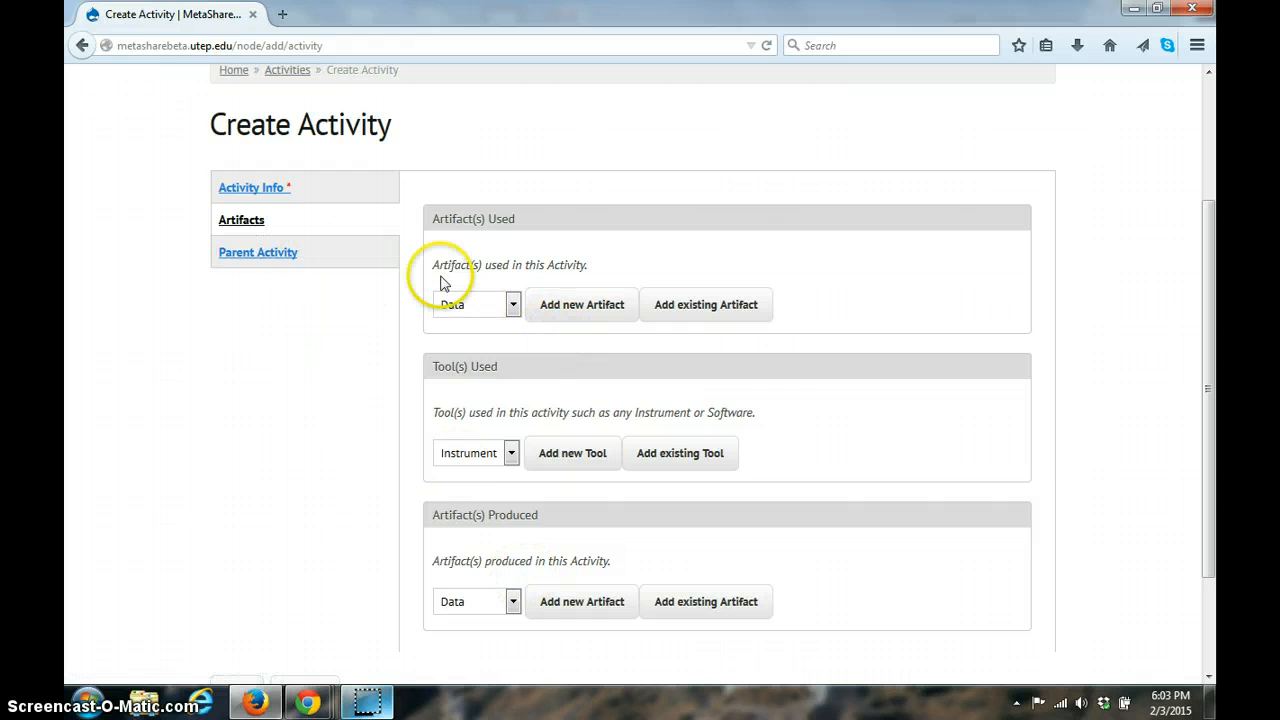
pyautogui.click(283, 259)
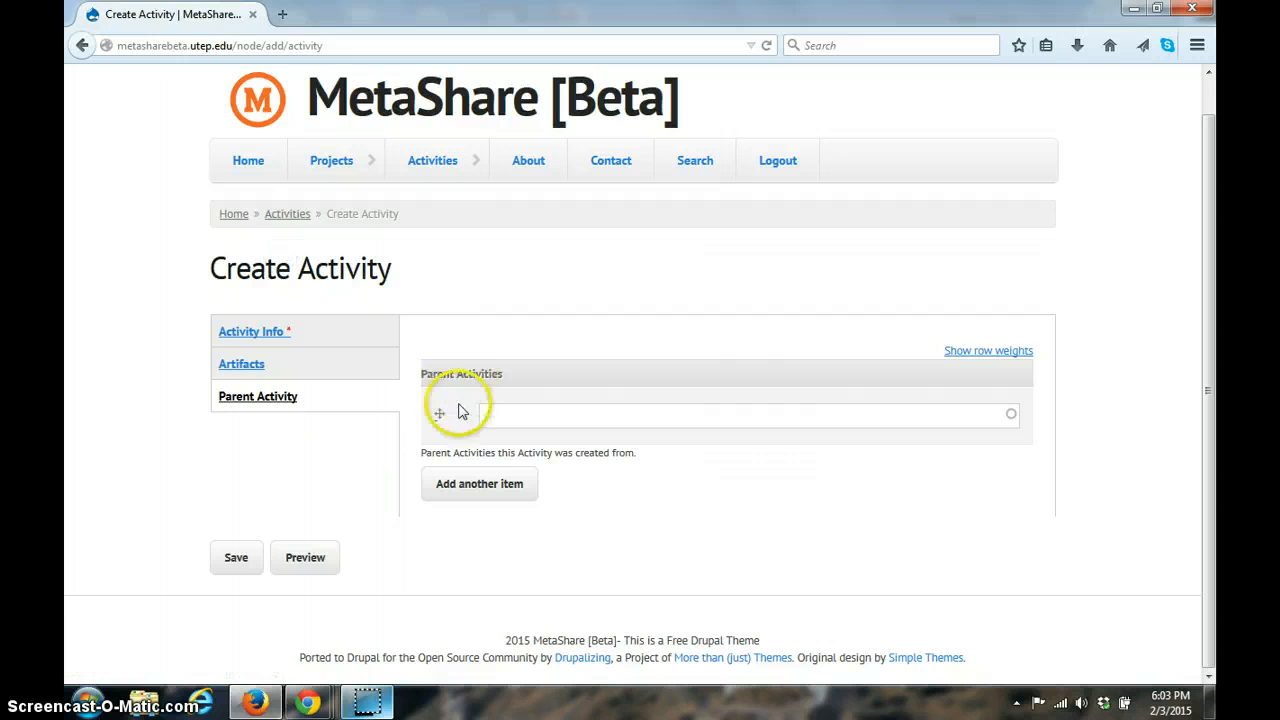
pyautogui.click(268, 400)
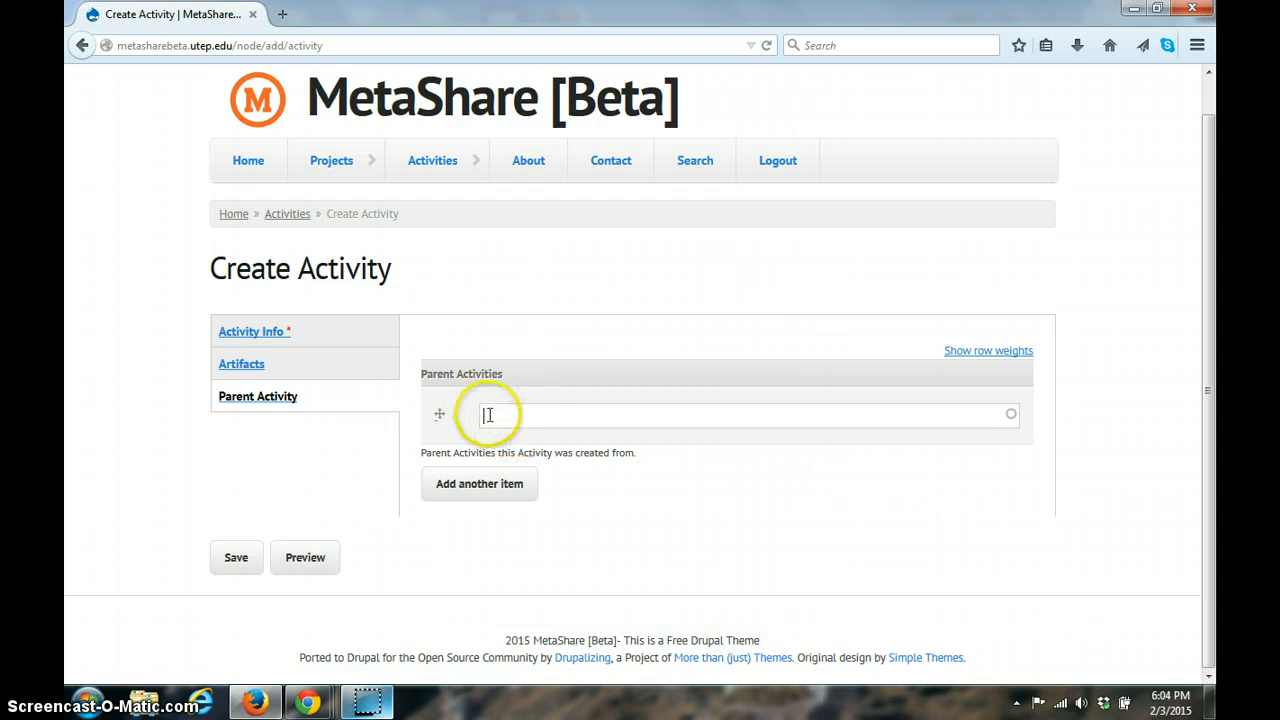
# Step: Return to the activity's artifacts and start a new artifact of type Data under Artifact(s) Used
pyautogui.click(248, 370)
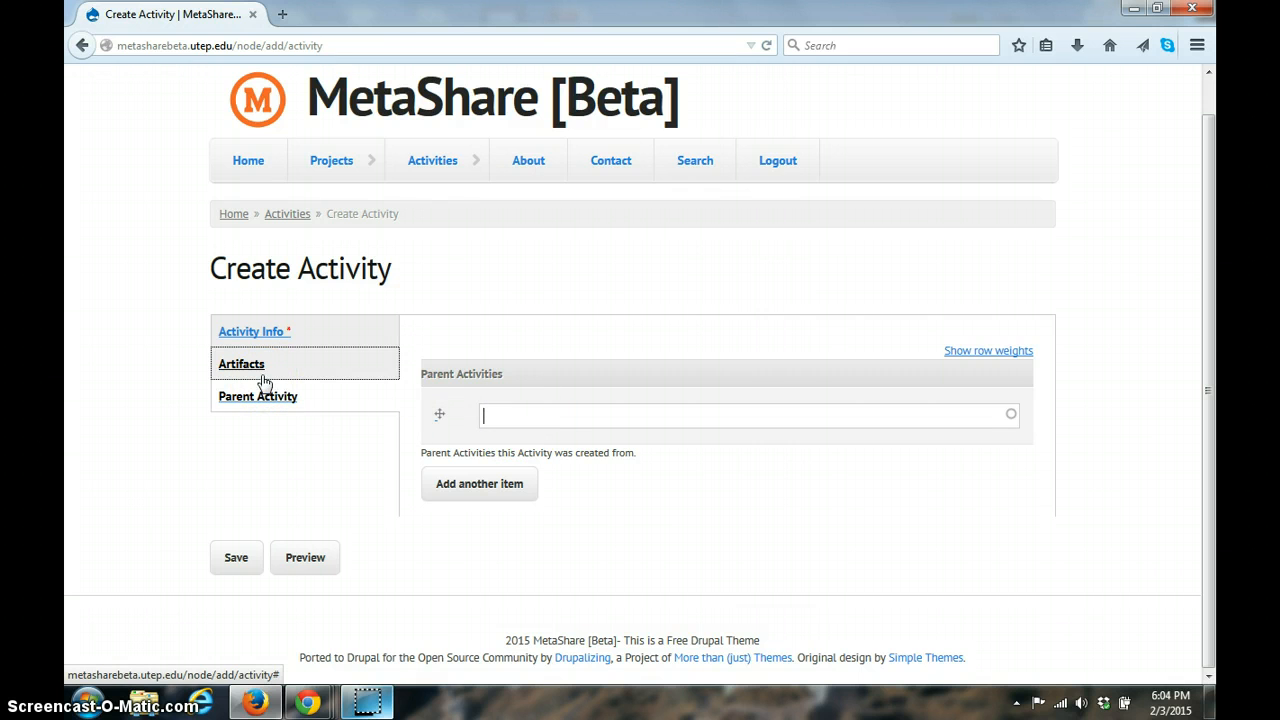
pyautogui.click(265, 378)
pyautogui.click(265, 378)
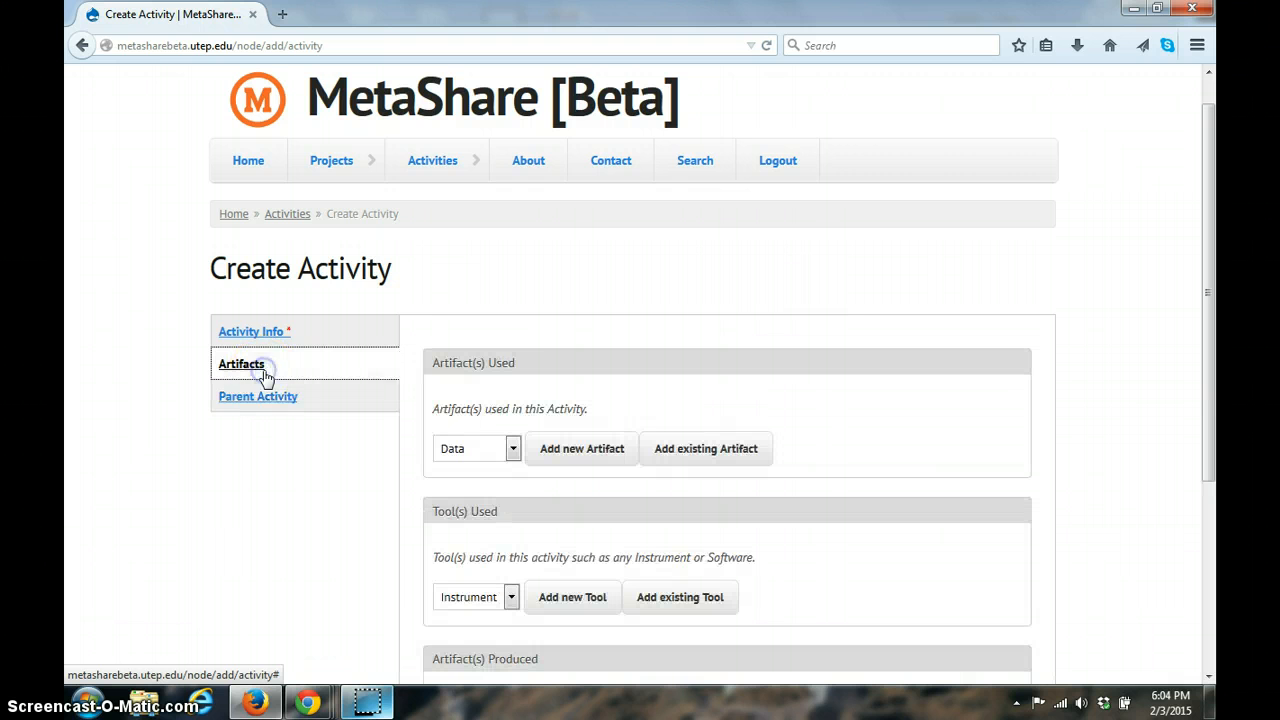
pyautogui.click(500, 460)
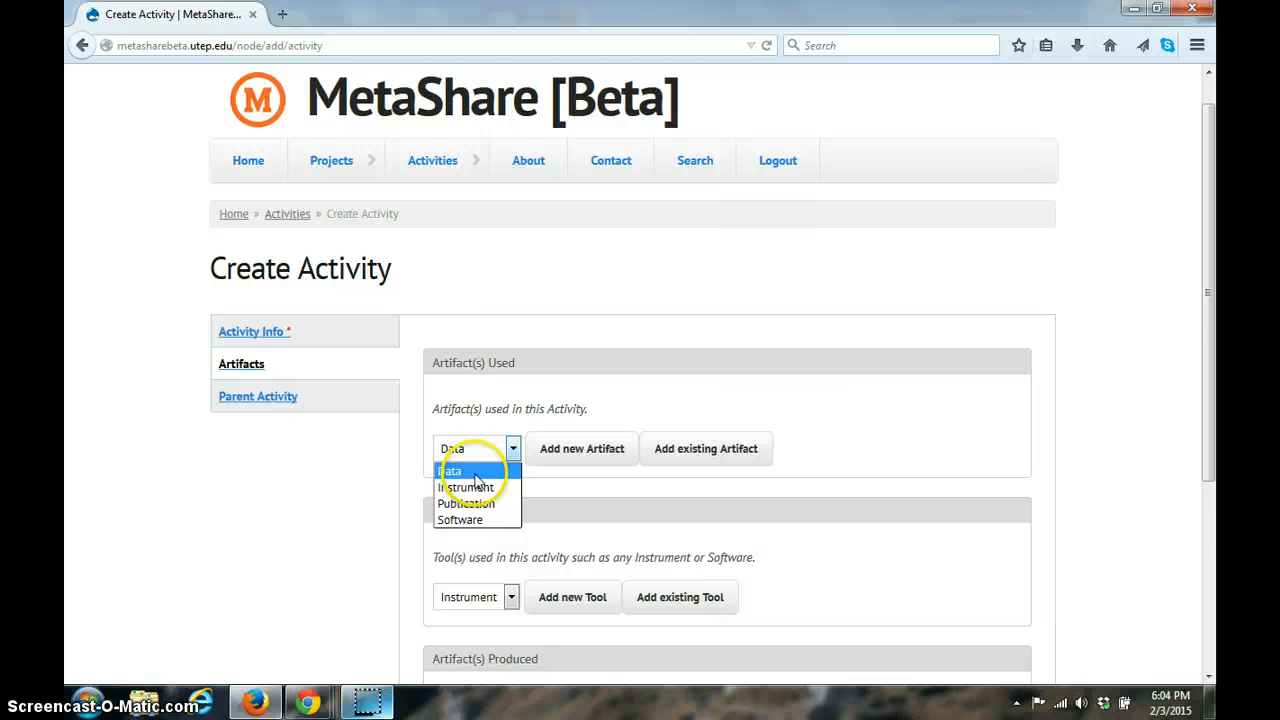
pyautogui.click(476, 478)
pyautogui.click(607, 452)
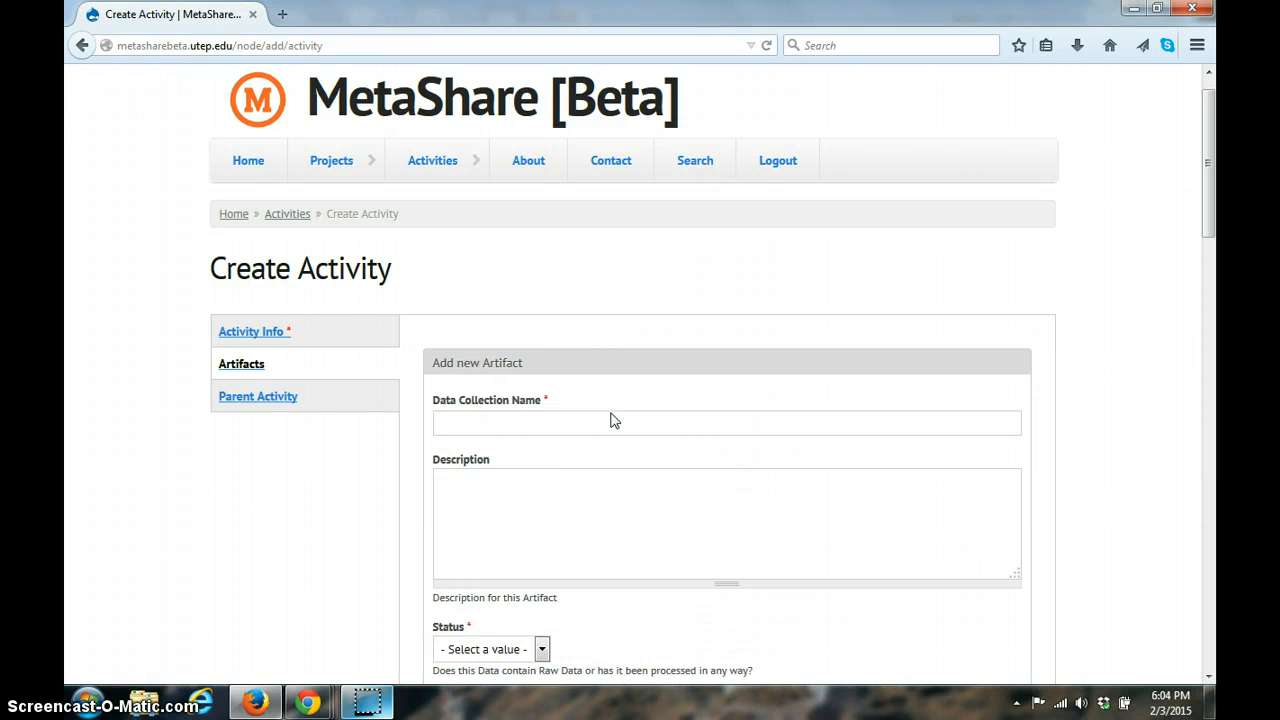
pyautogui.scroll(-4, 612, 413)
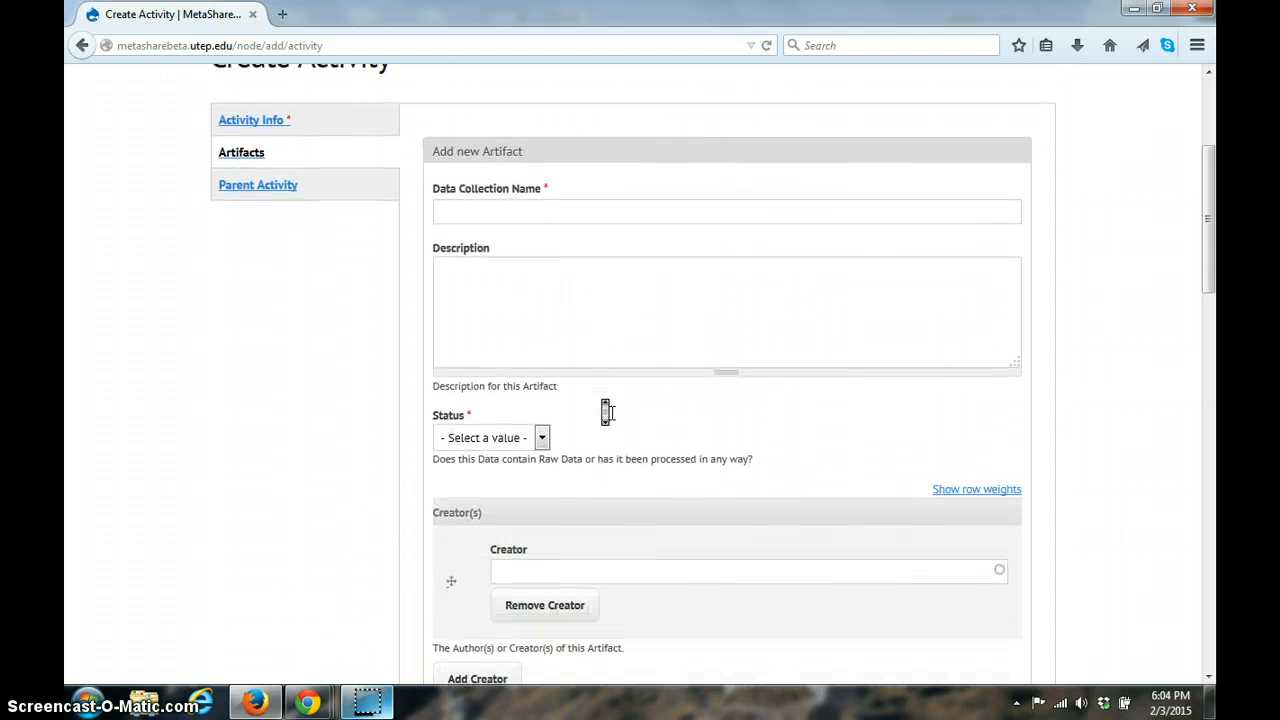
# Step: Look through the blank Data artifact form, including its creator, keyword, date and data type fields
pyautogui.scroll(-9, 610, 413)
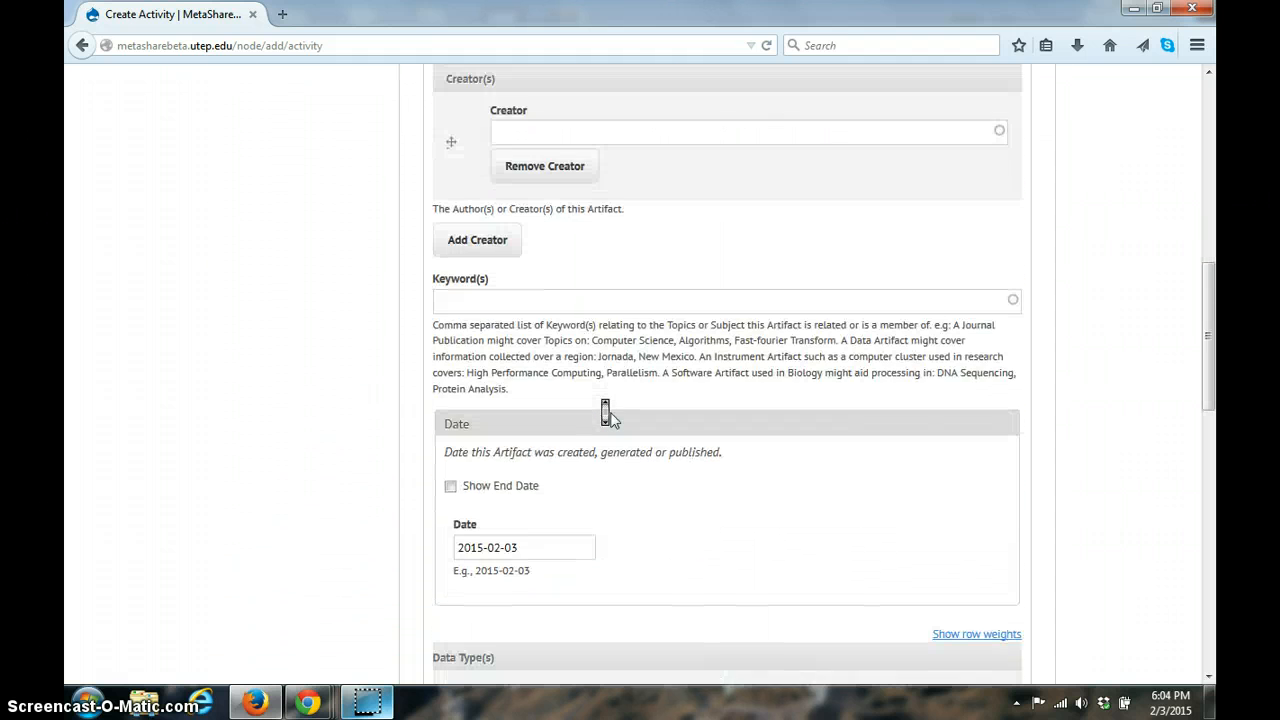
pyautogui.scroll(-7, 612, 415)
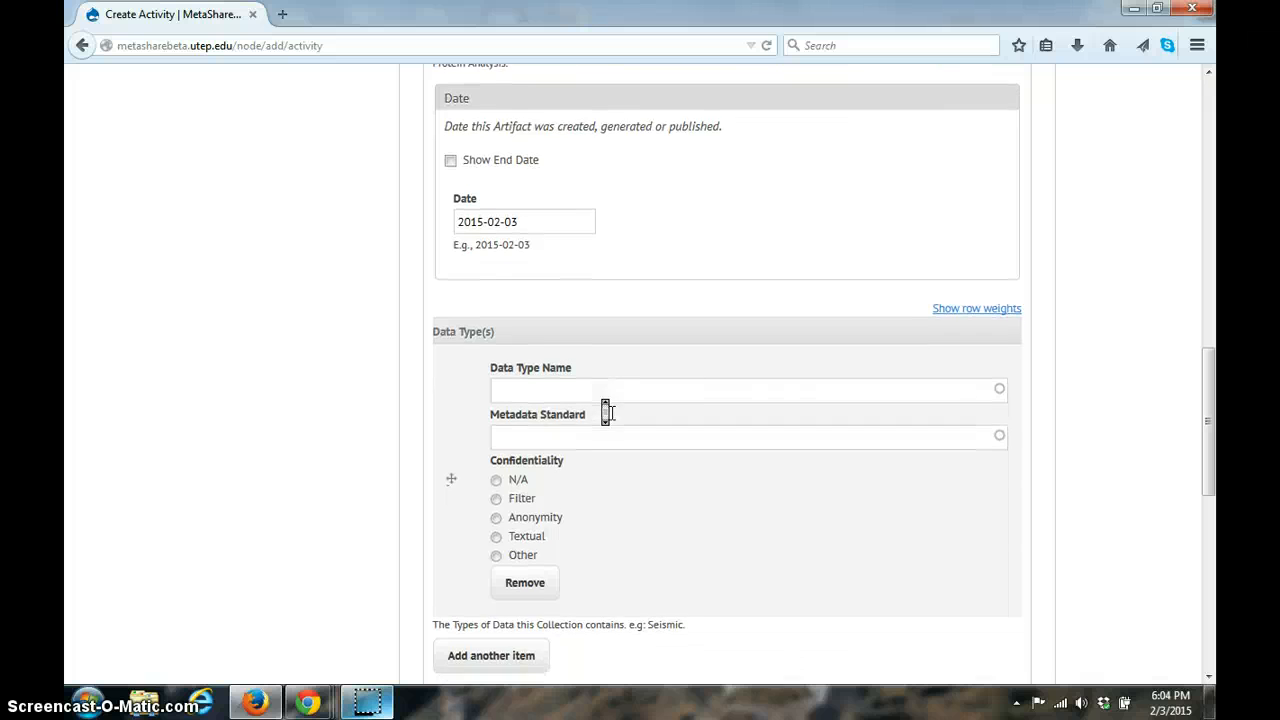
pyautogui.scroll(-2, 607, 413)
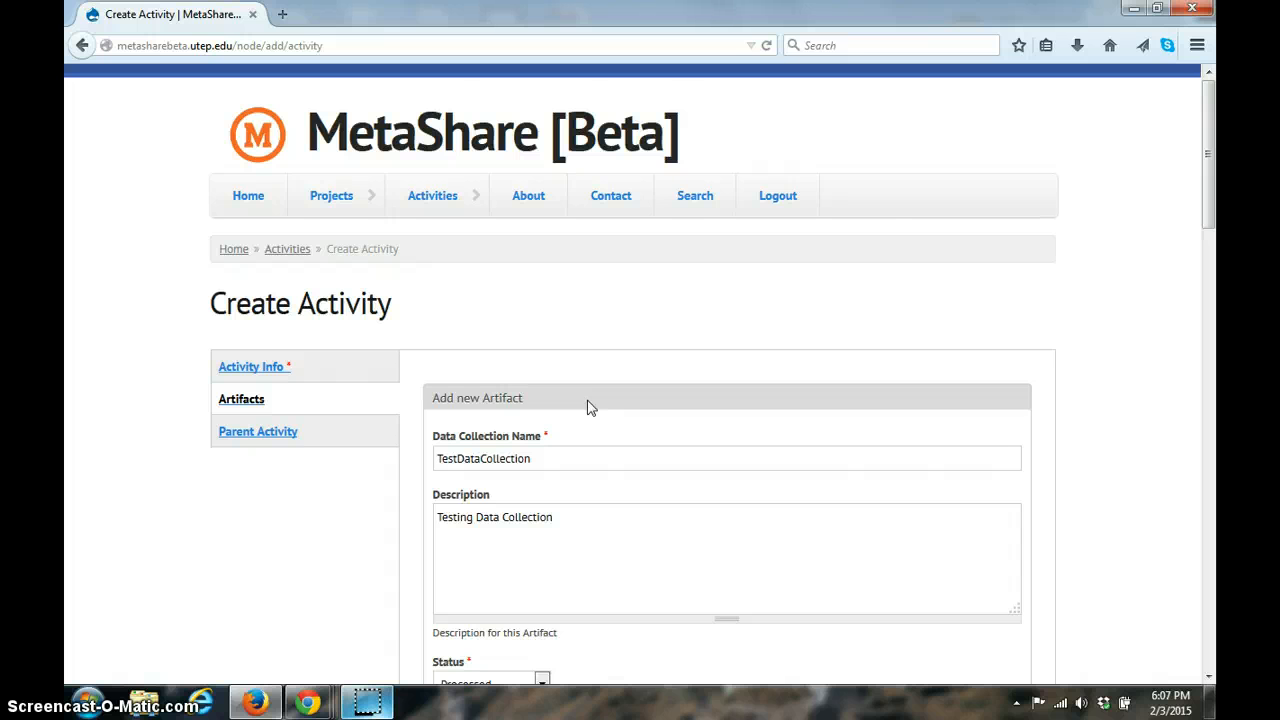
# Step: Review the artifact's data collection name, description, status choices, creator and keyword entries
pyautogui.scroll(-4, 588, 405)
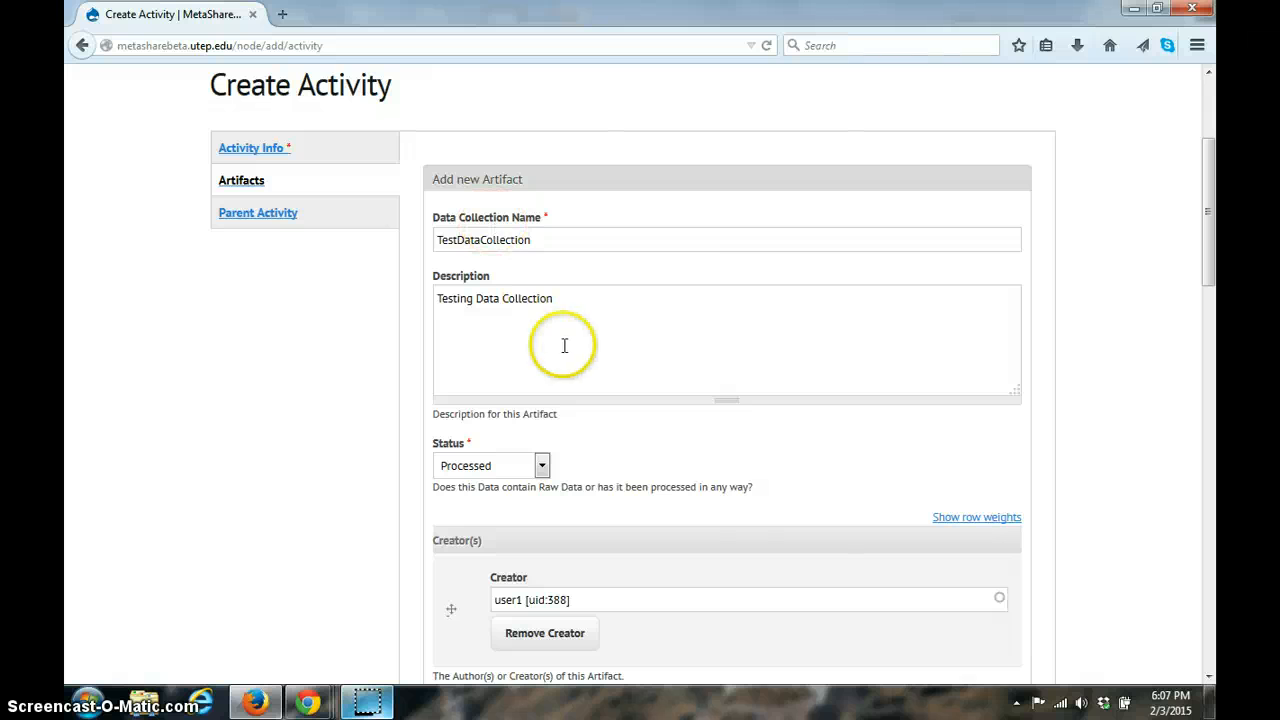
pyautogui.scroll(-3, 560, 345)
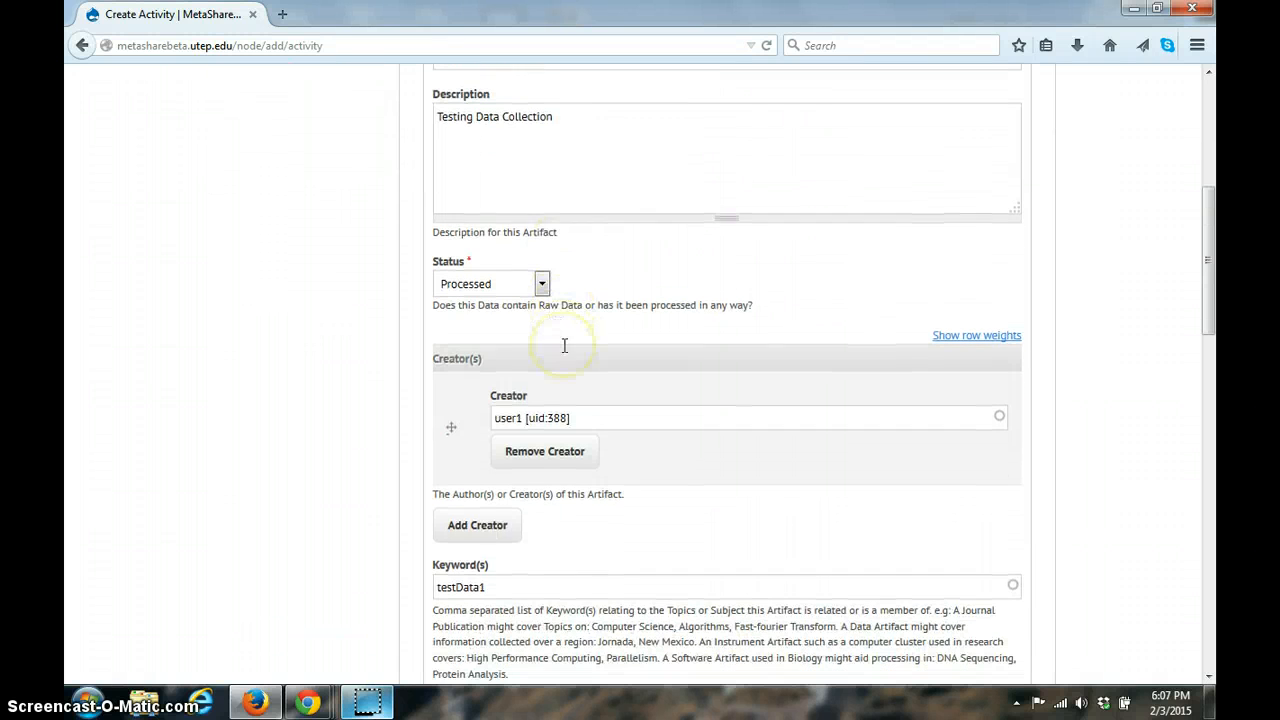
pyautogui.click(541, 283)
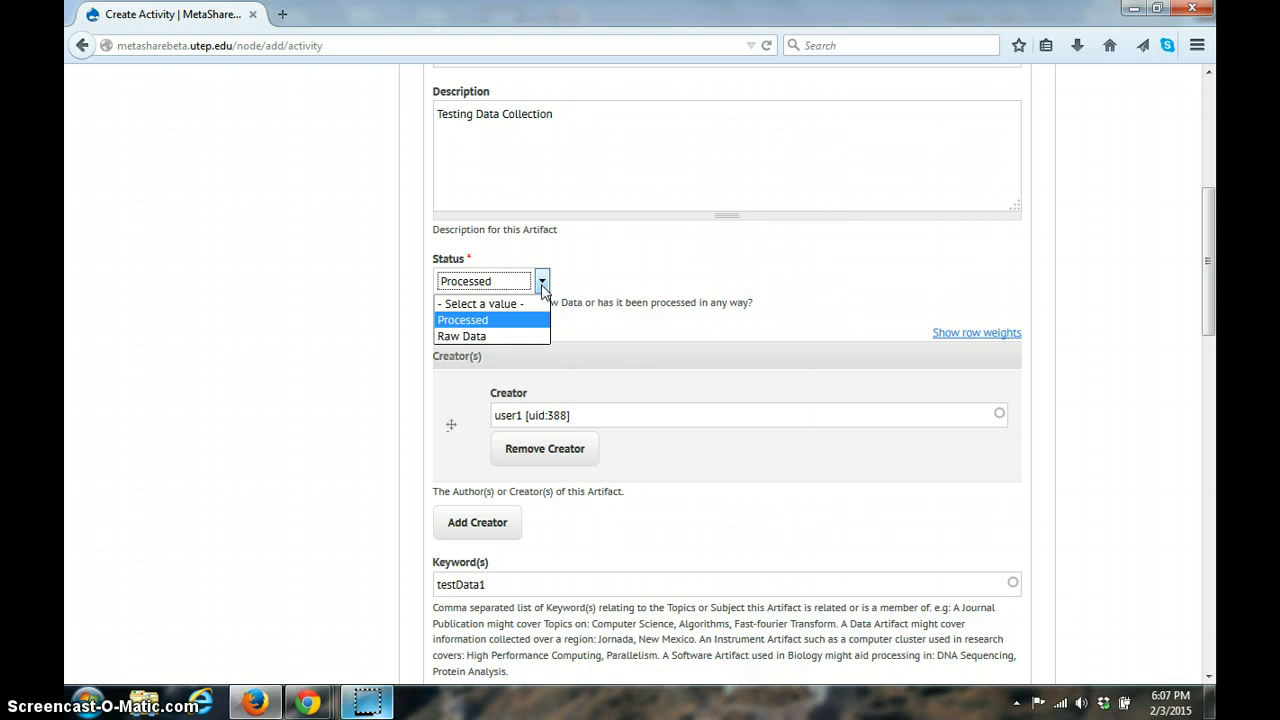
pyautogui.click(541, 283)
pyautogui.click(586, 416)
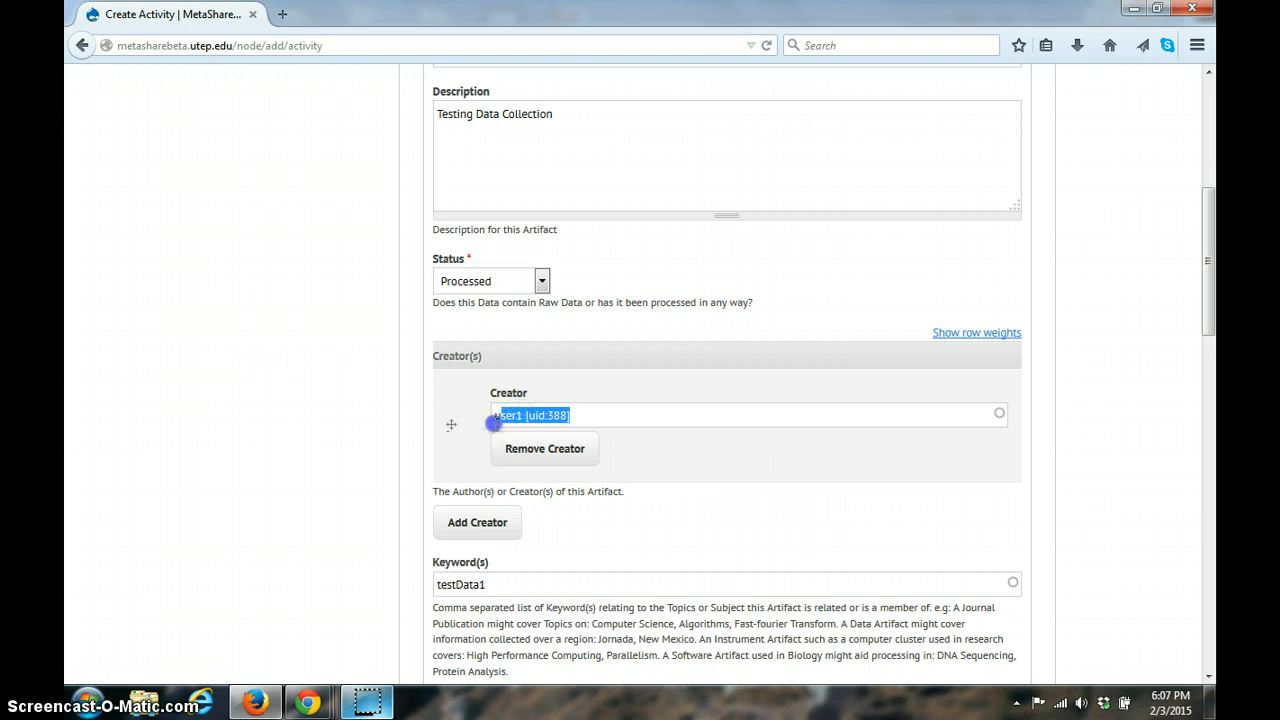
pyautogui.scroll(-3, 529, 466)
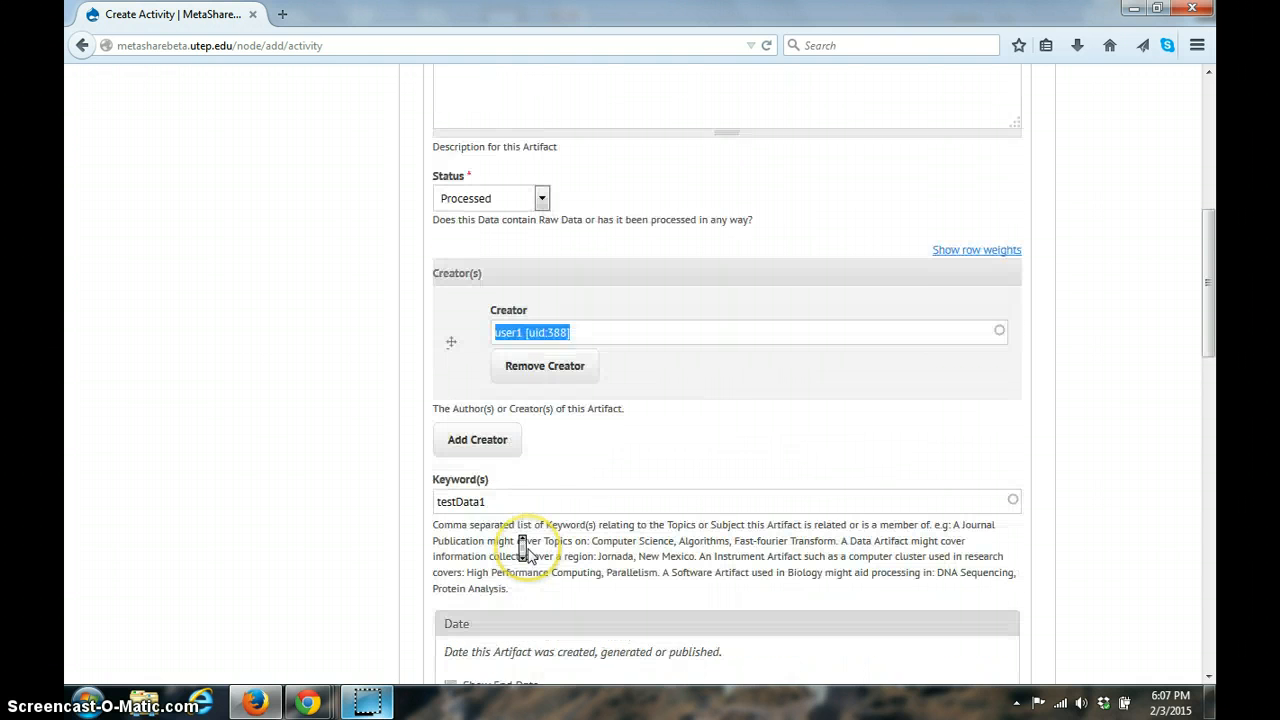
pyautogui.click(503, 437)
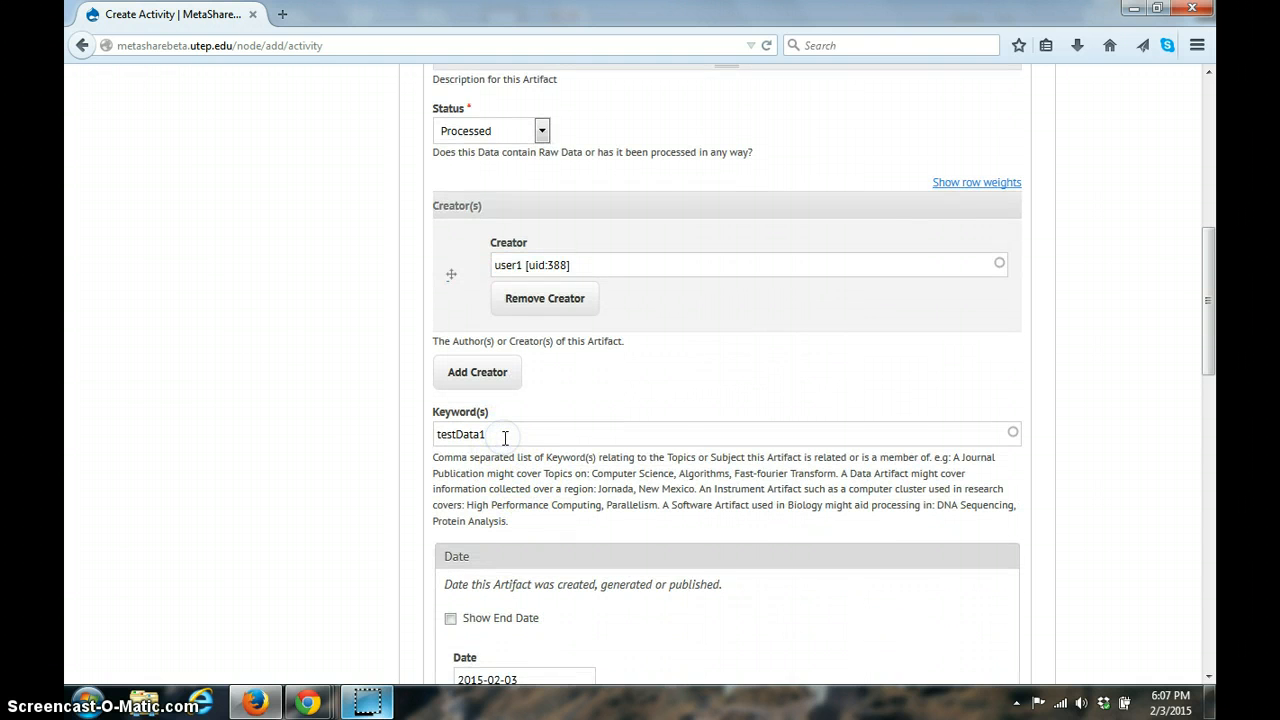
# Step: Check the artifact's date, data type, confidentiality and upload settings, and create the TestDataCollection artifact
pyautogui.scroll(-6, 503, 437)
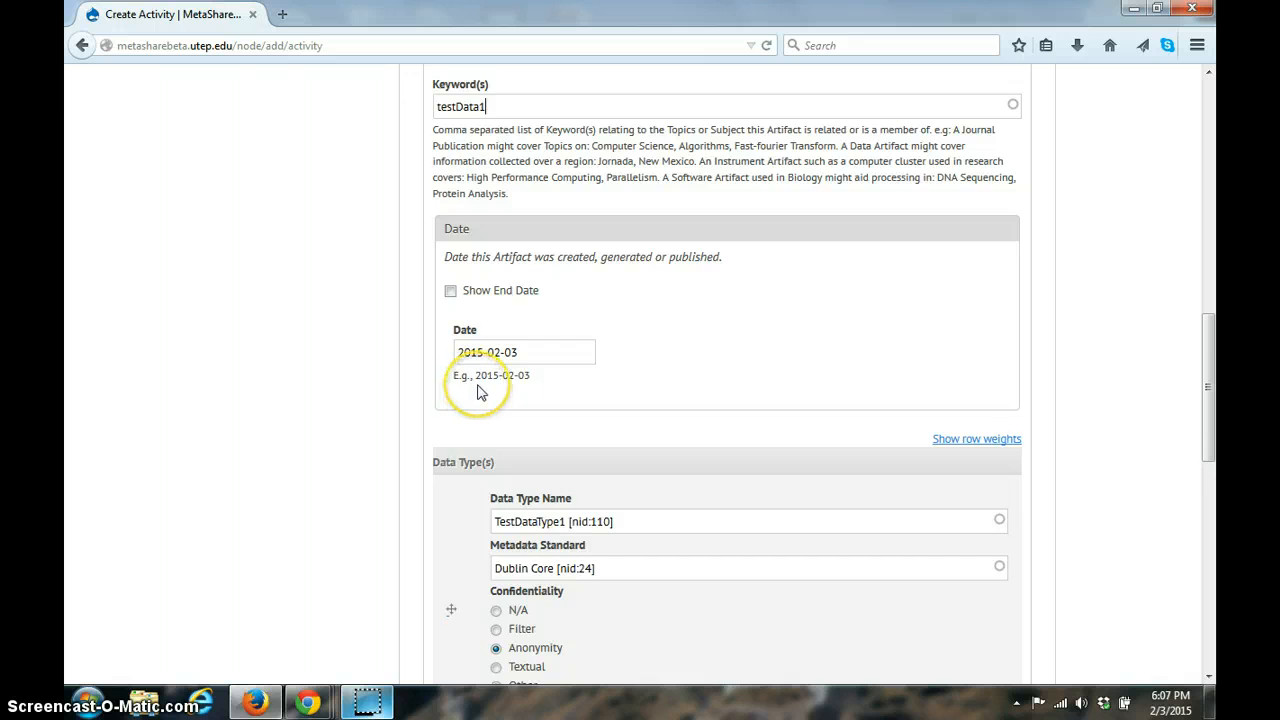
pyautogui.scroll(-3, 478, 392)
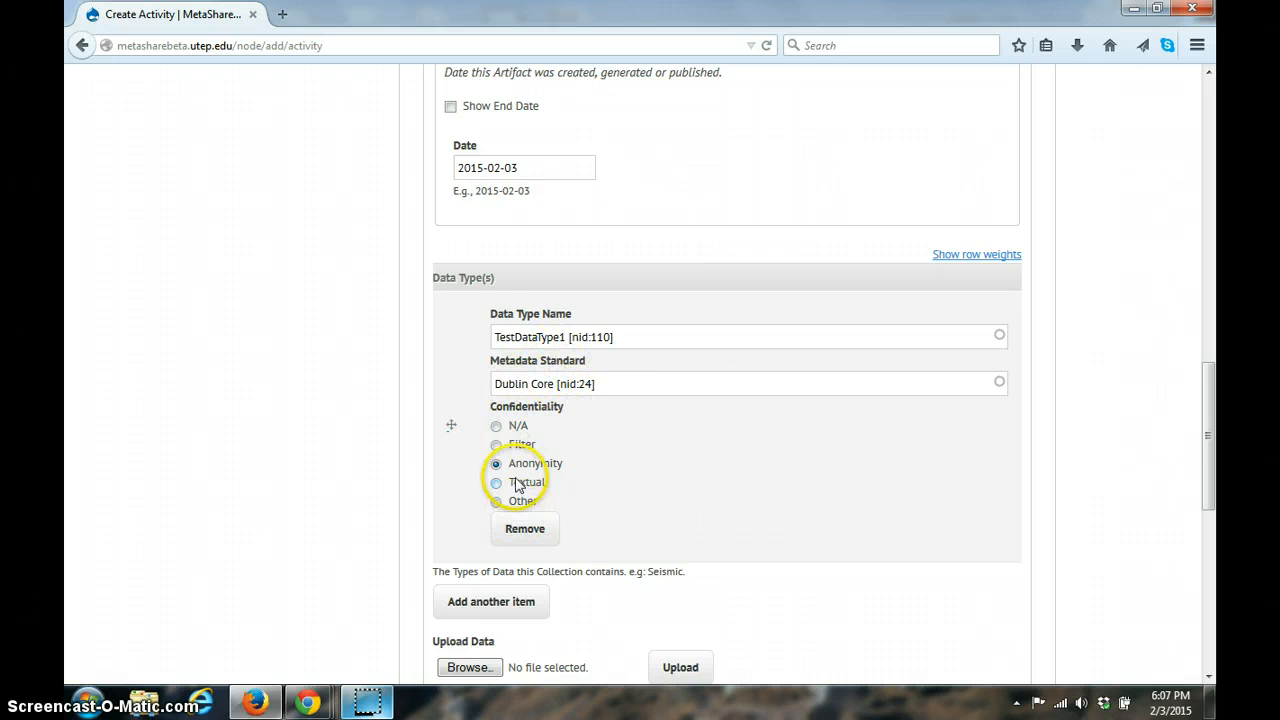
pyautogui.scroll(-1, 580, 428)
pyautogui.scroll(-5, 578, 428)
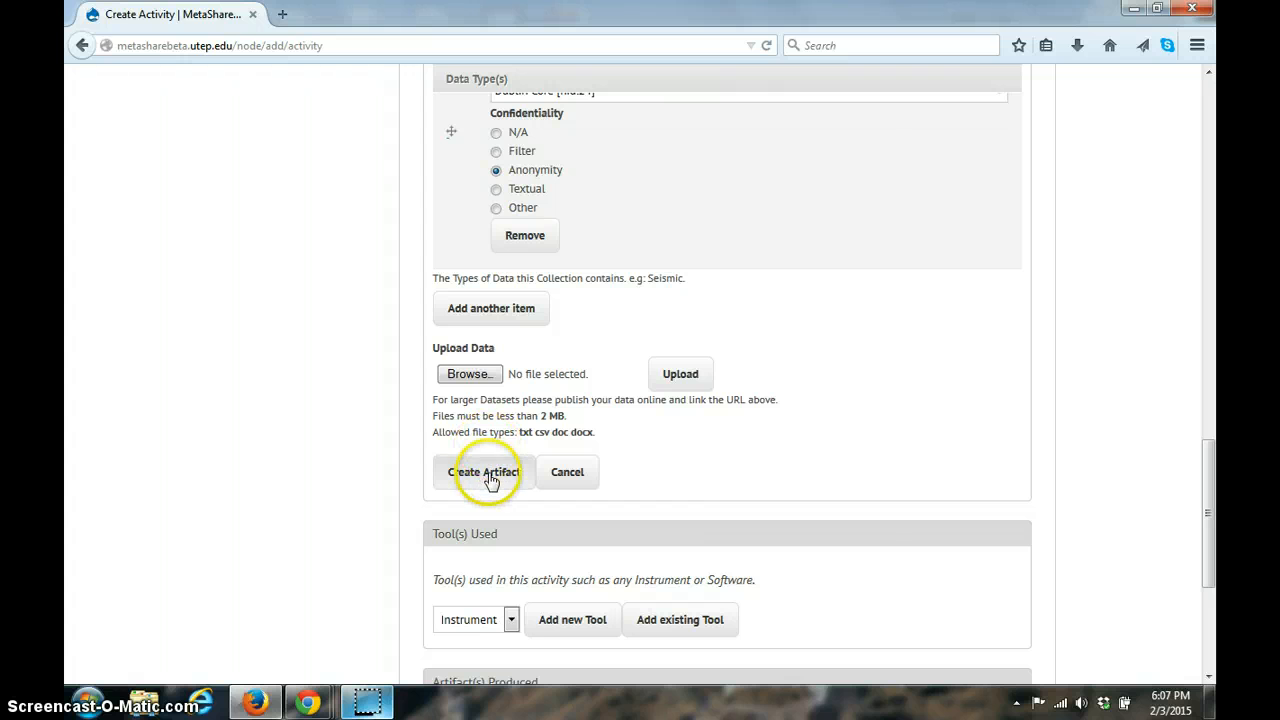
pyautogui.middleClick(602, 416)
pyautogui.scroll(-12, 612, 423)
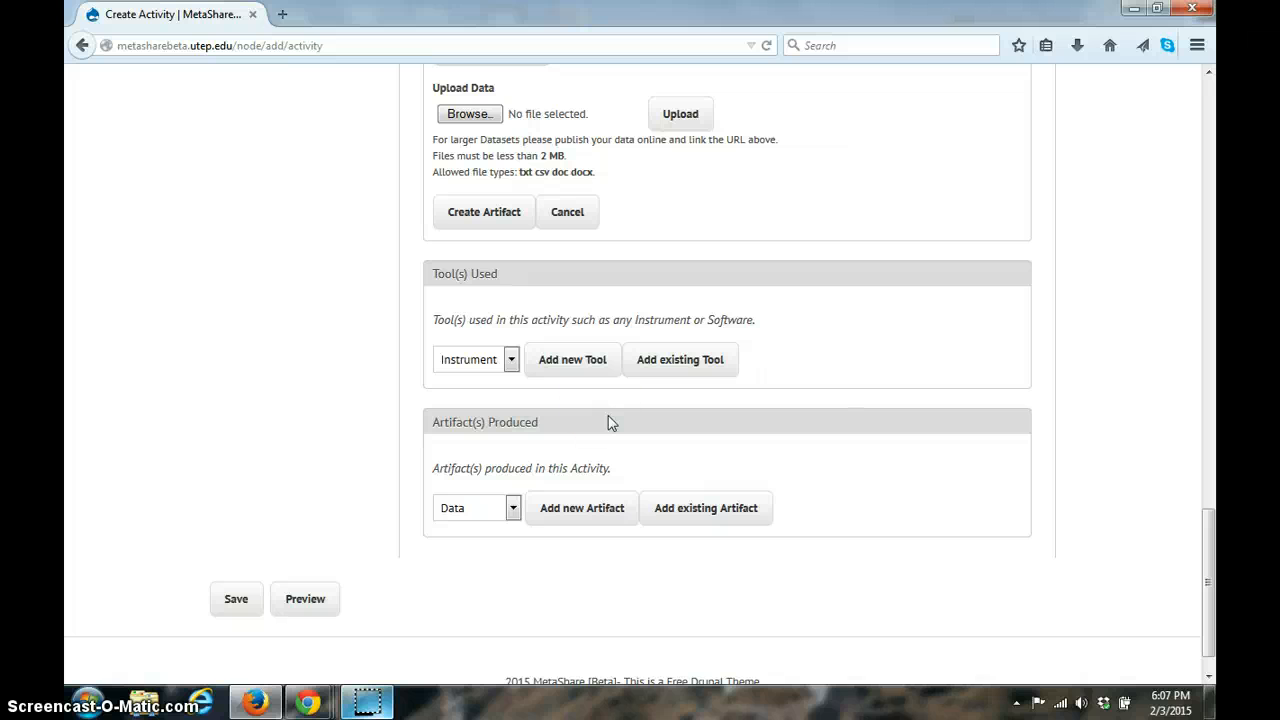
pyautogui.click(486, 216)
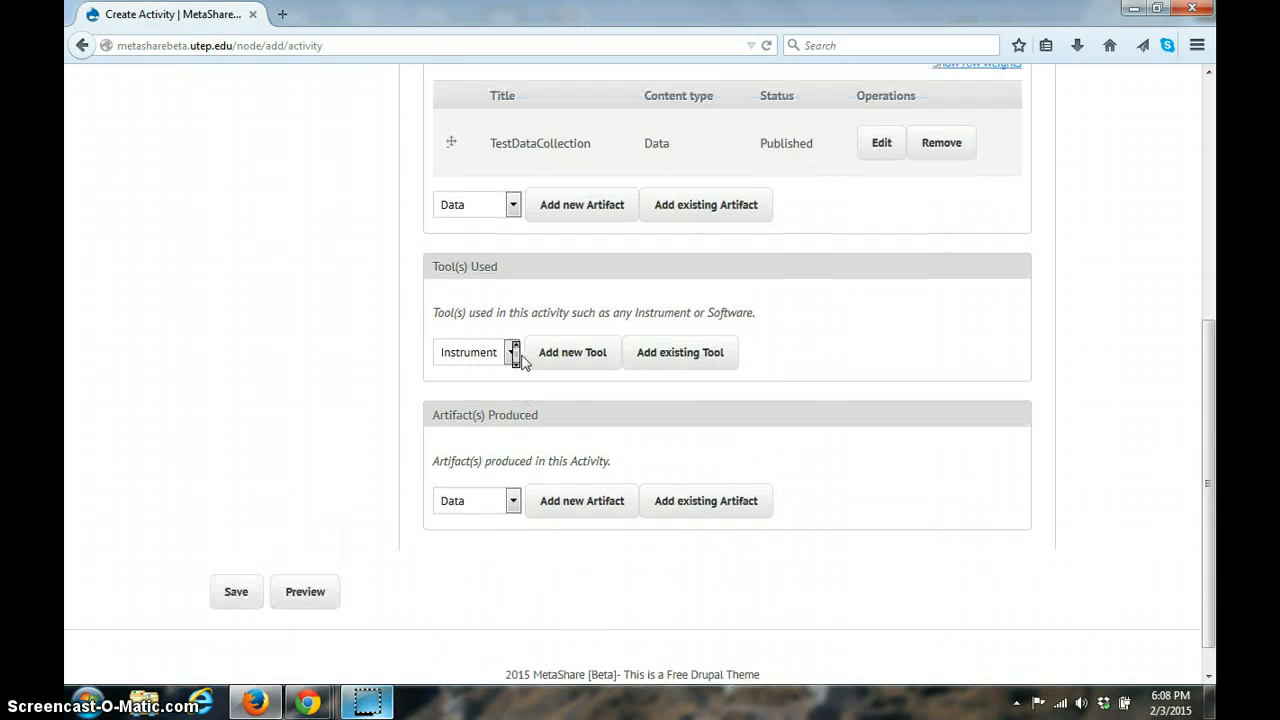
# Step: Review the TestDataCollection entry listed under Artifact(s) Used
pyautogui.scroll(3, 519, 360)
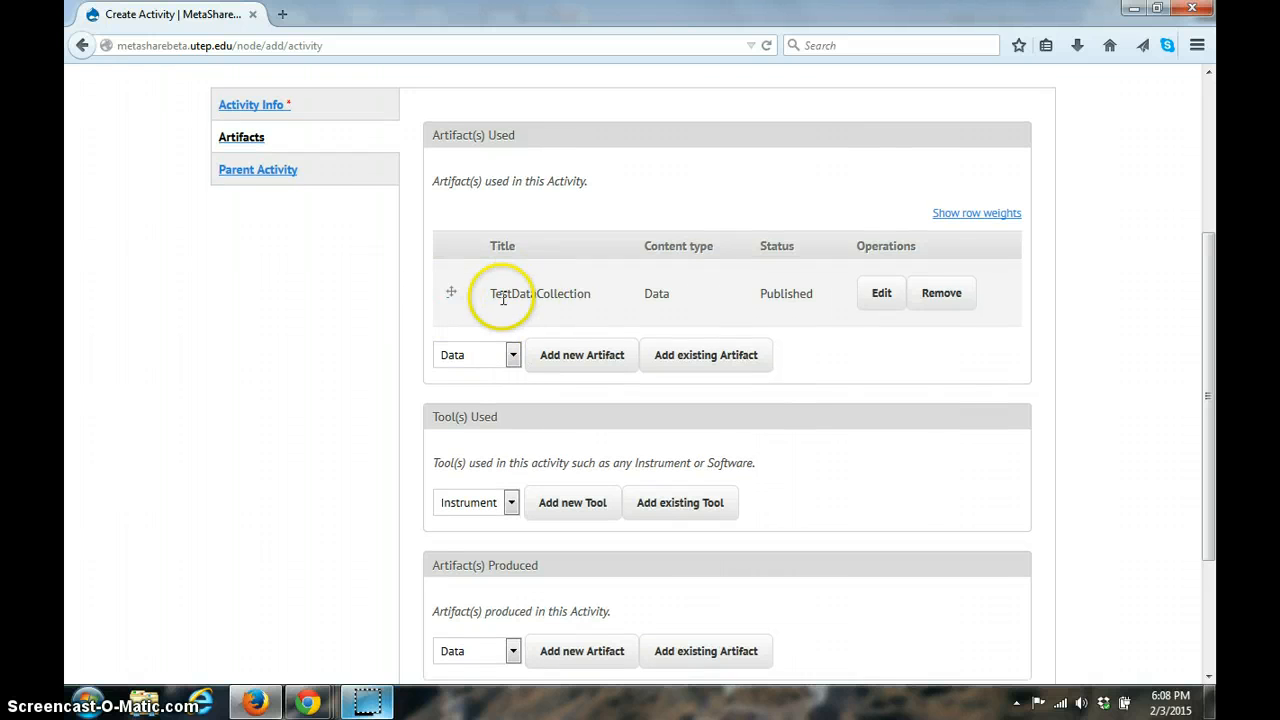
pyautogui.moveTo(491, 292); pyautogui.dragTo(806, 289)
pyautogui.click(806, 289)
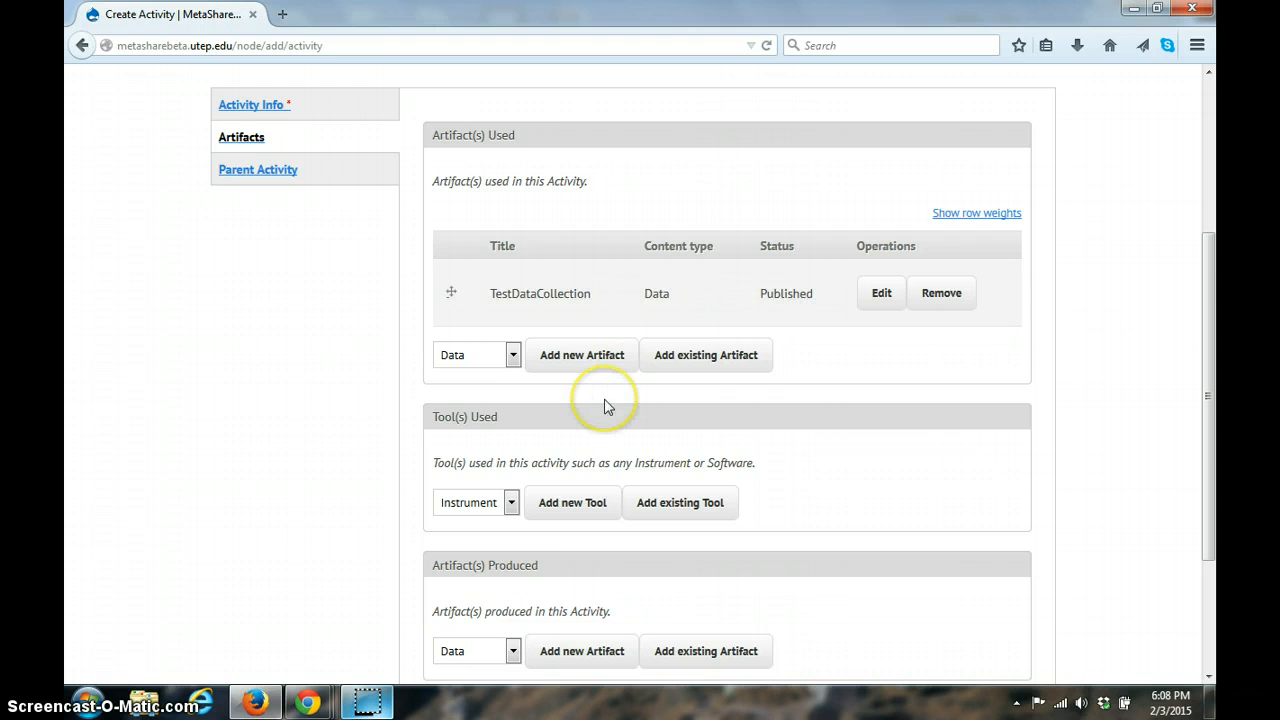
# Step: Examine the type choices offered for Tool(s) Used and Artifact(s) Produced
pyautogui.scroll(-2, 604, 405)
pyautogui.click(505, 415)
pyautogui.click(505, 418)
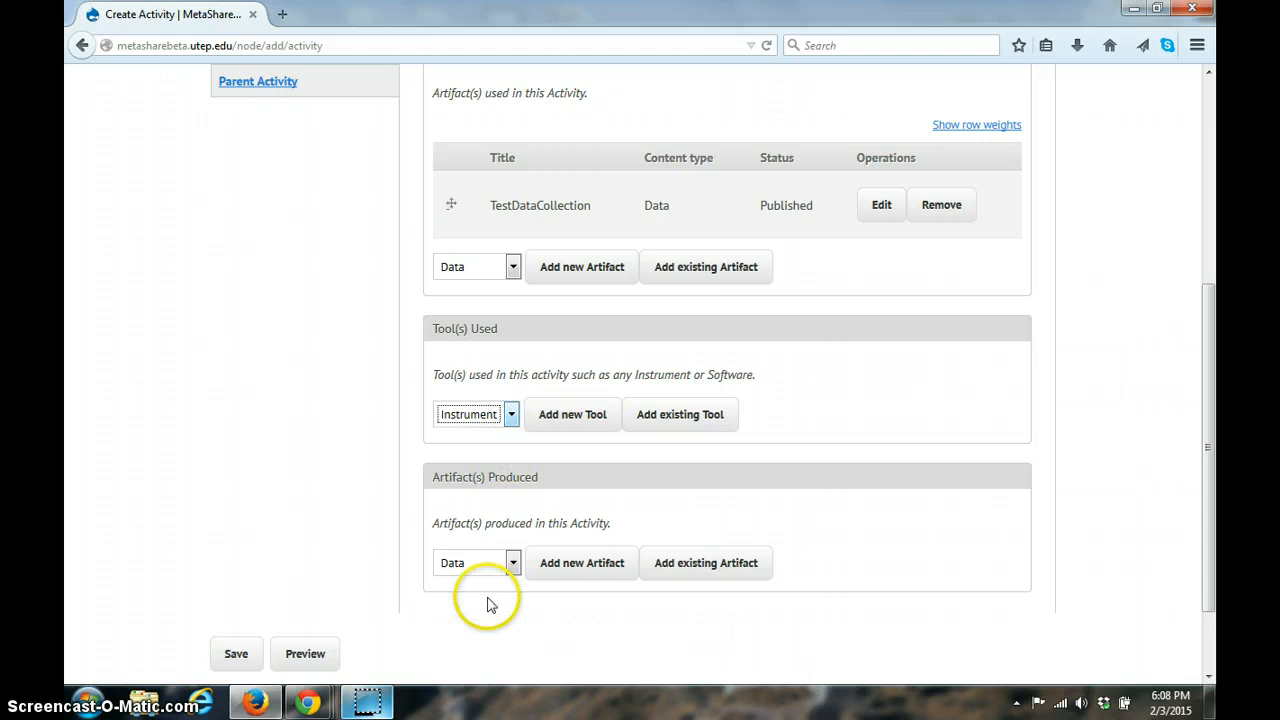
pyautogui.click(505, 562)
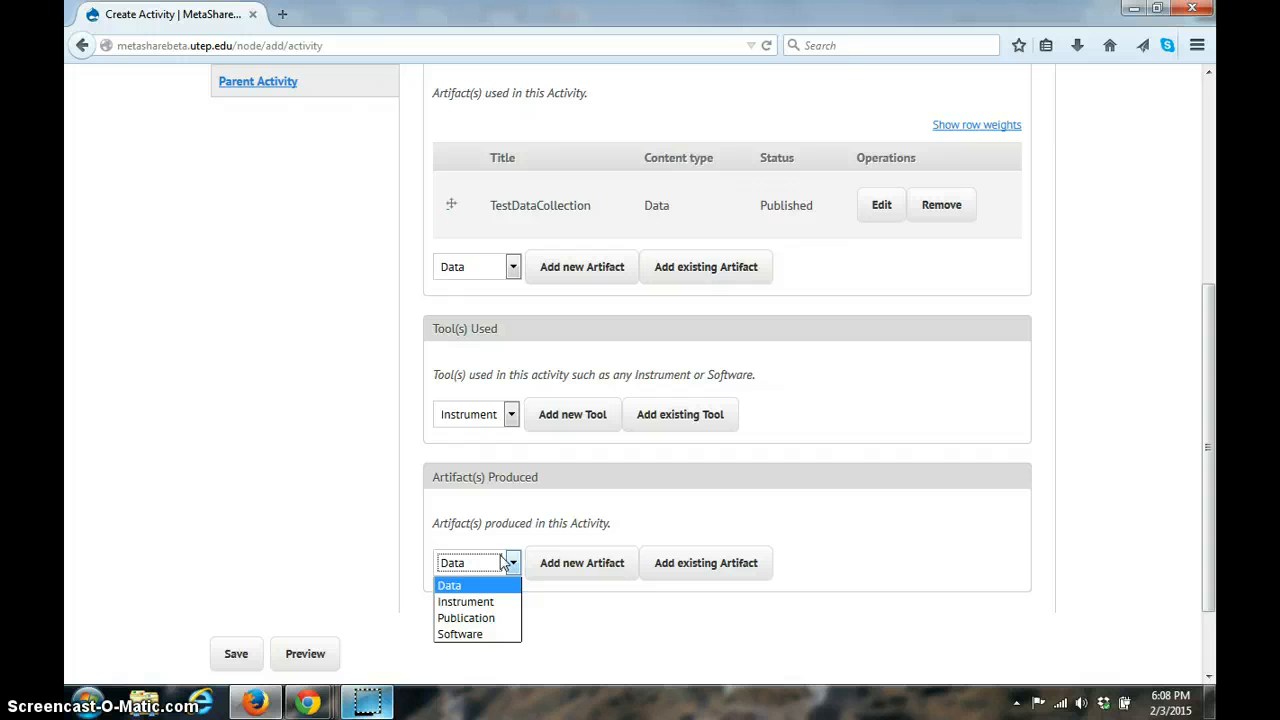
pyautogui.click(505, 562)
pyautogui.click(490, 416)
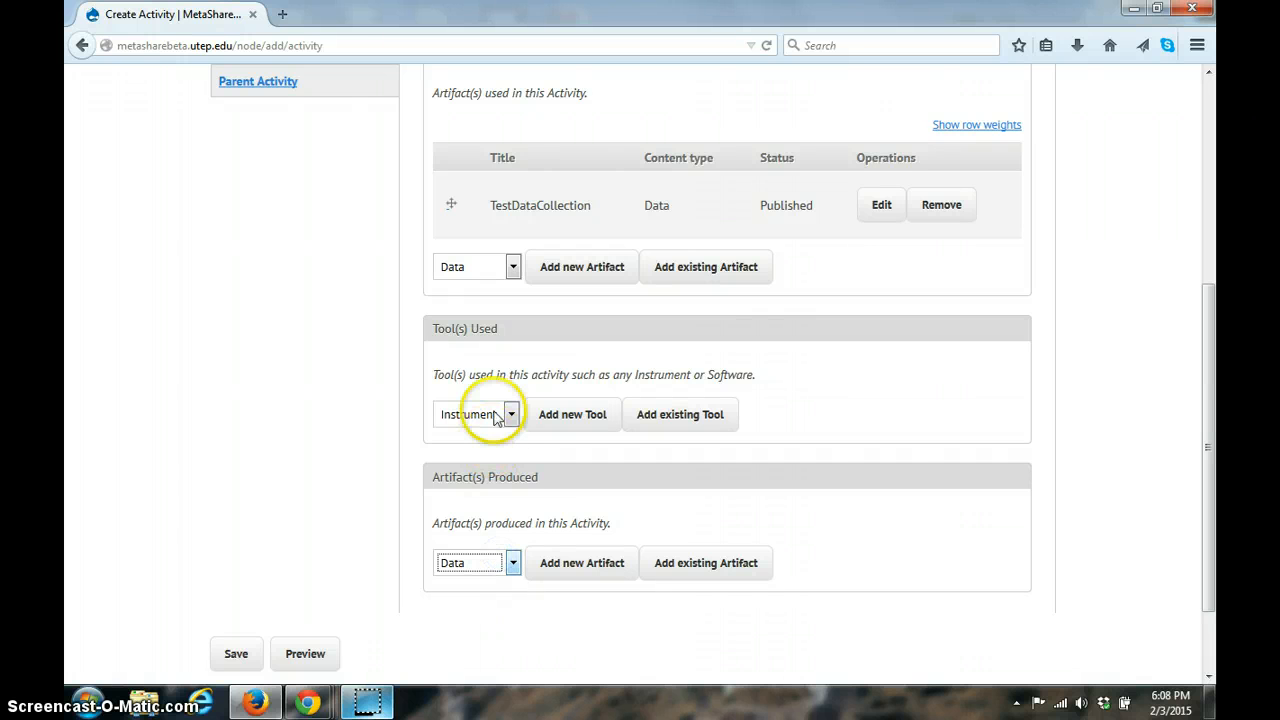
pyautogui.click(495, 417)
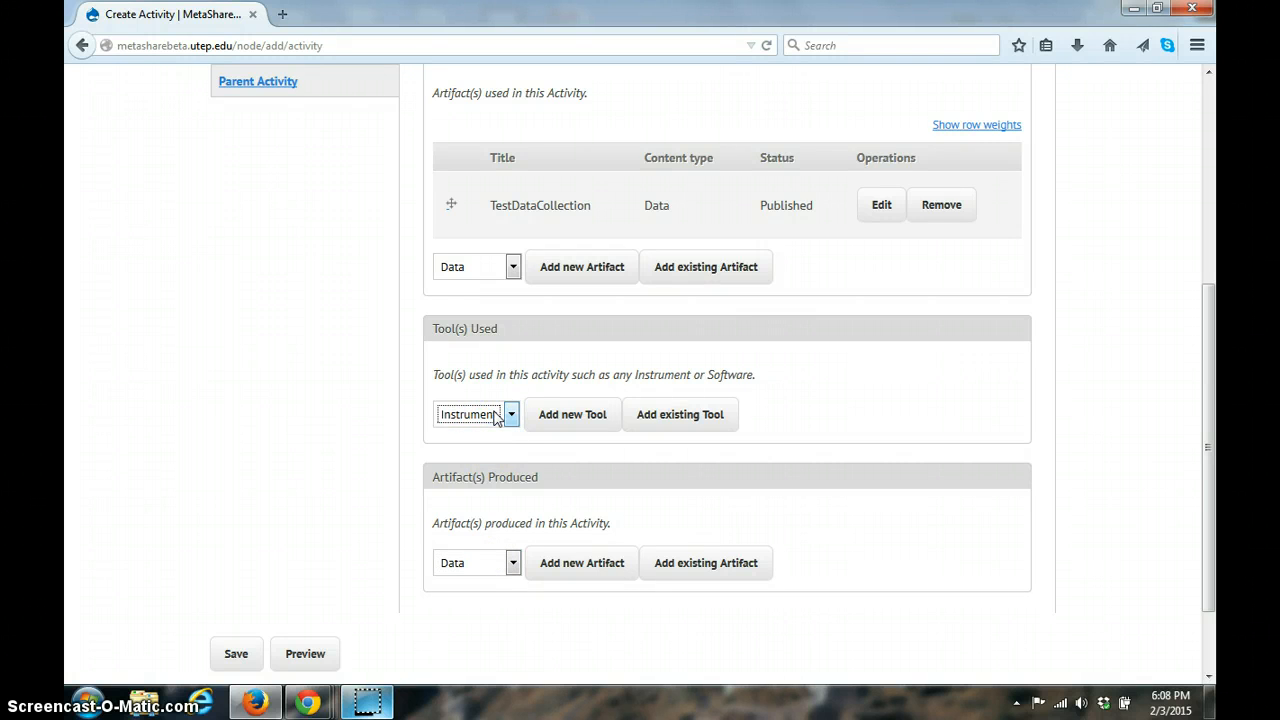
pyautogui.click(506, 563)
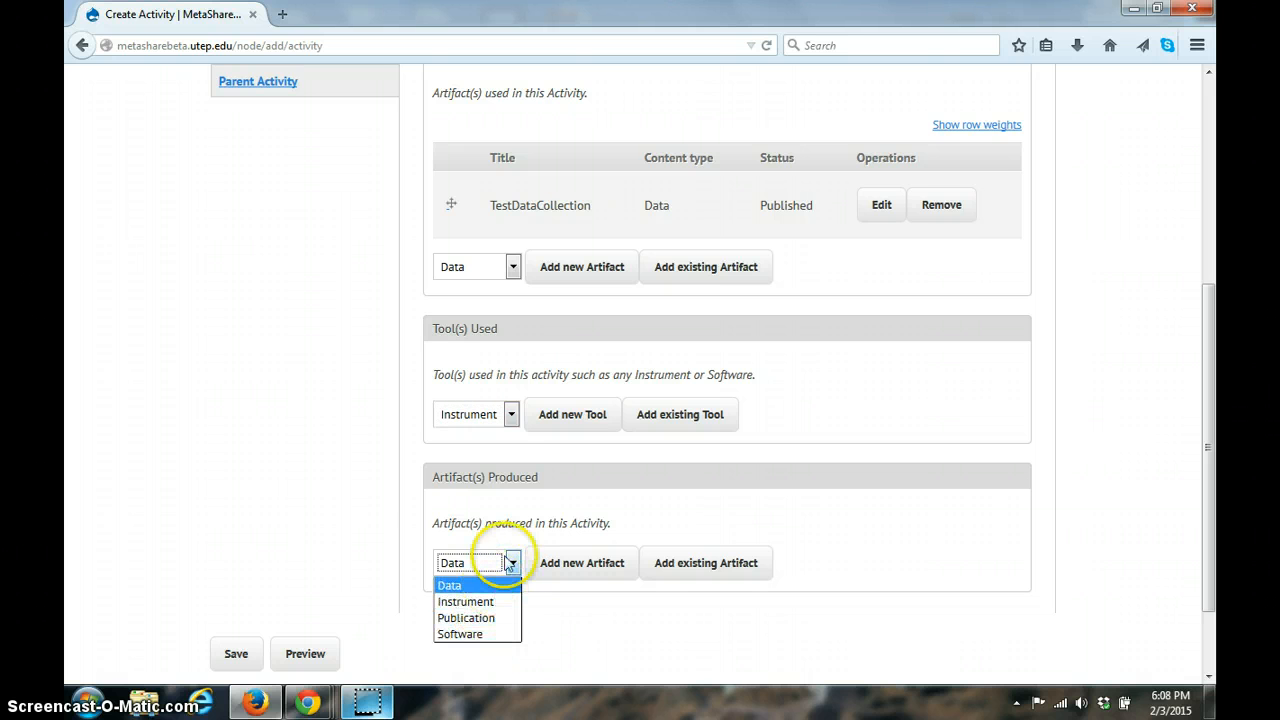
pyautogui.click(509, 562)
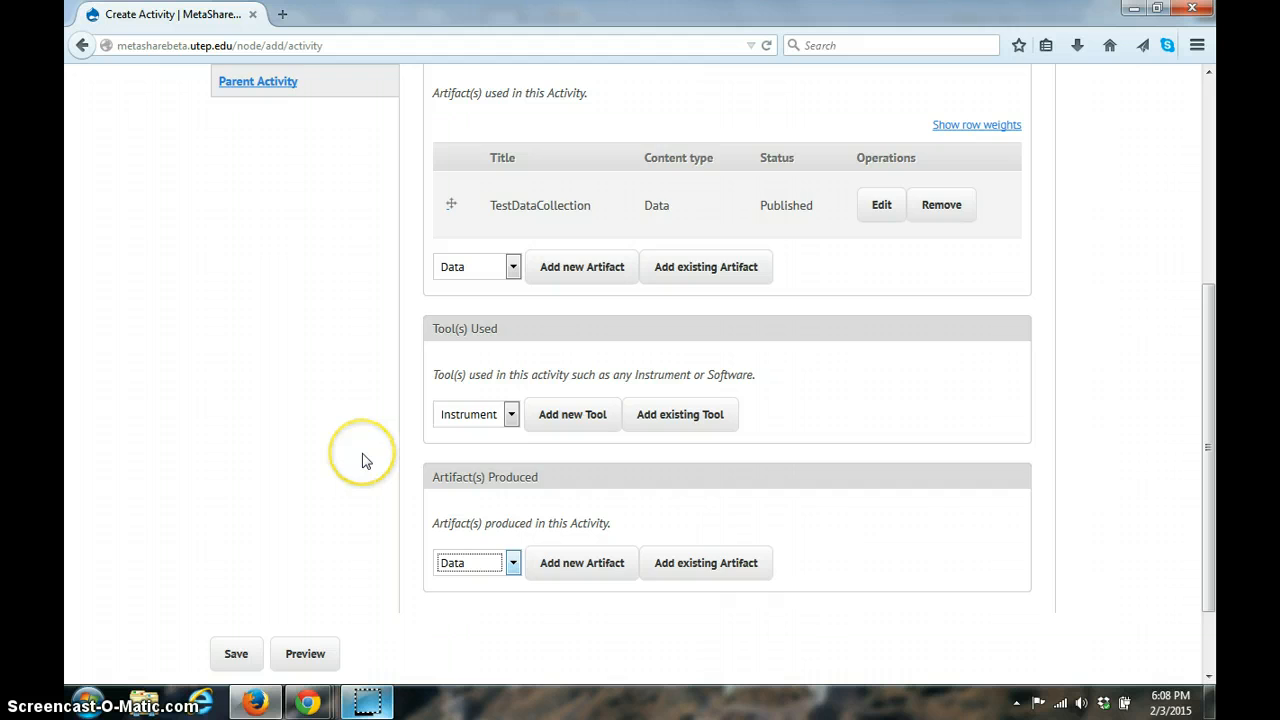
# Step: Check the activity's Parent Activities section, leave it empty and save the activity
pyautogui.scroll(4, 362, 460)
pyautogui.scroll(-4, 362, 458)
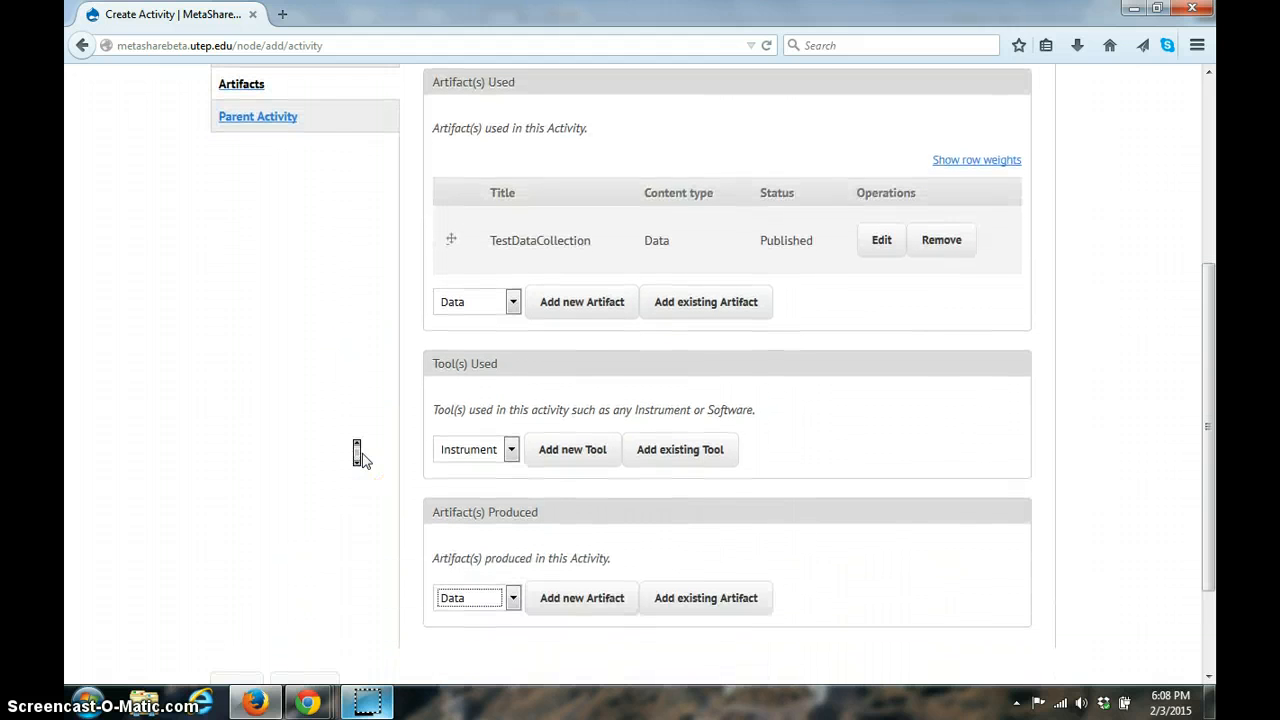
pyautogui.scroll(-3, 358, 452)
pyautogui.scroll(4, 358, 452)
pyautogui.click(292, 258)
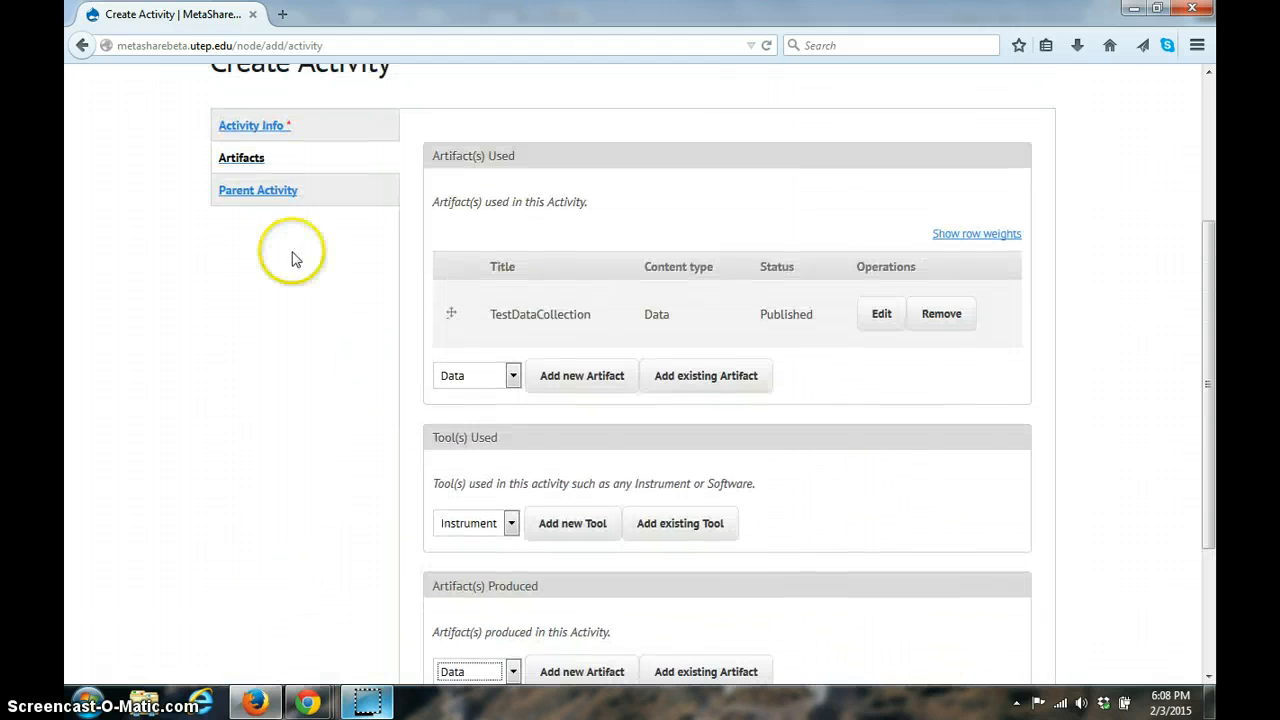
pyautogui.click(266, 192)
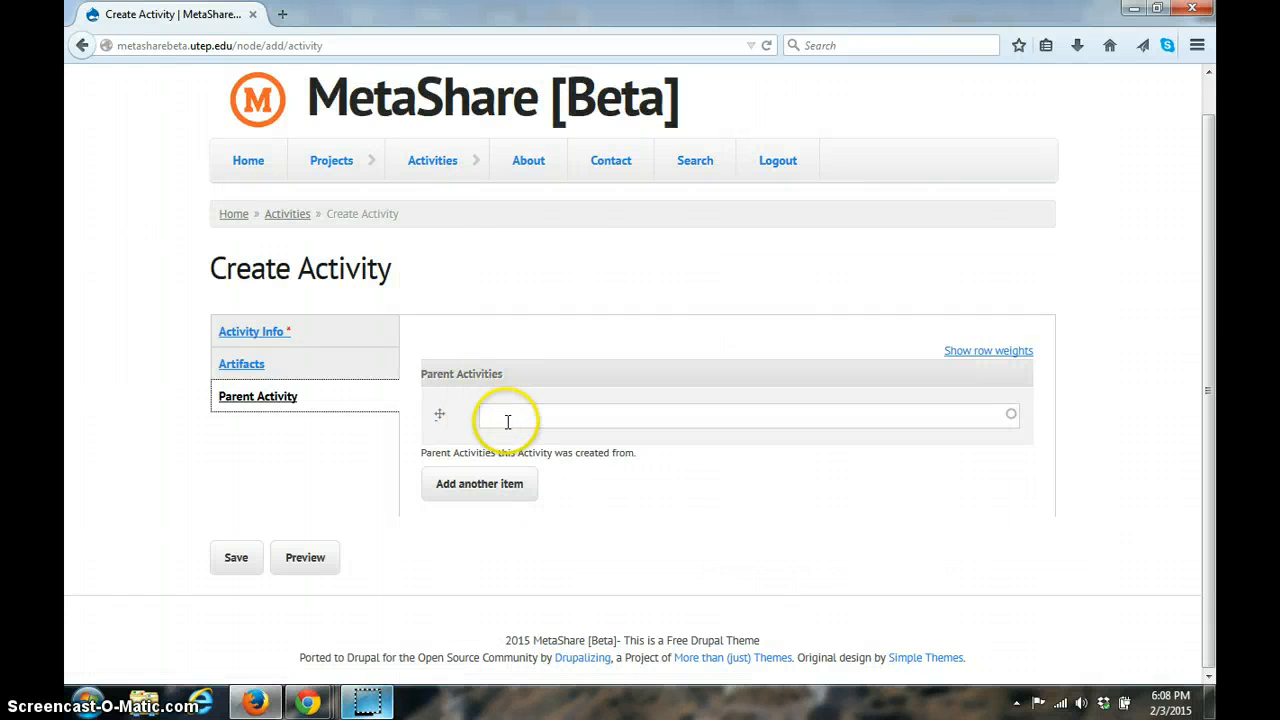
pyautogui.click(313, 500)
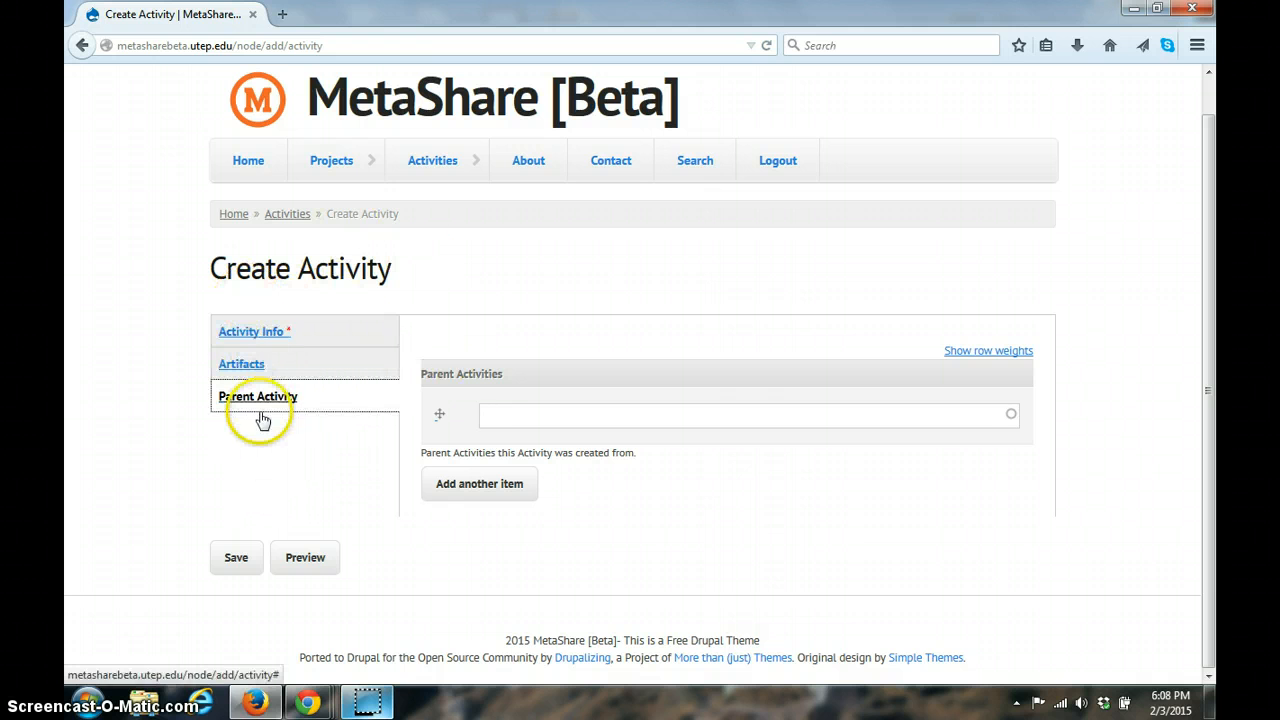
pyautogui.click(238, 558)
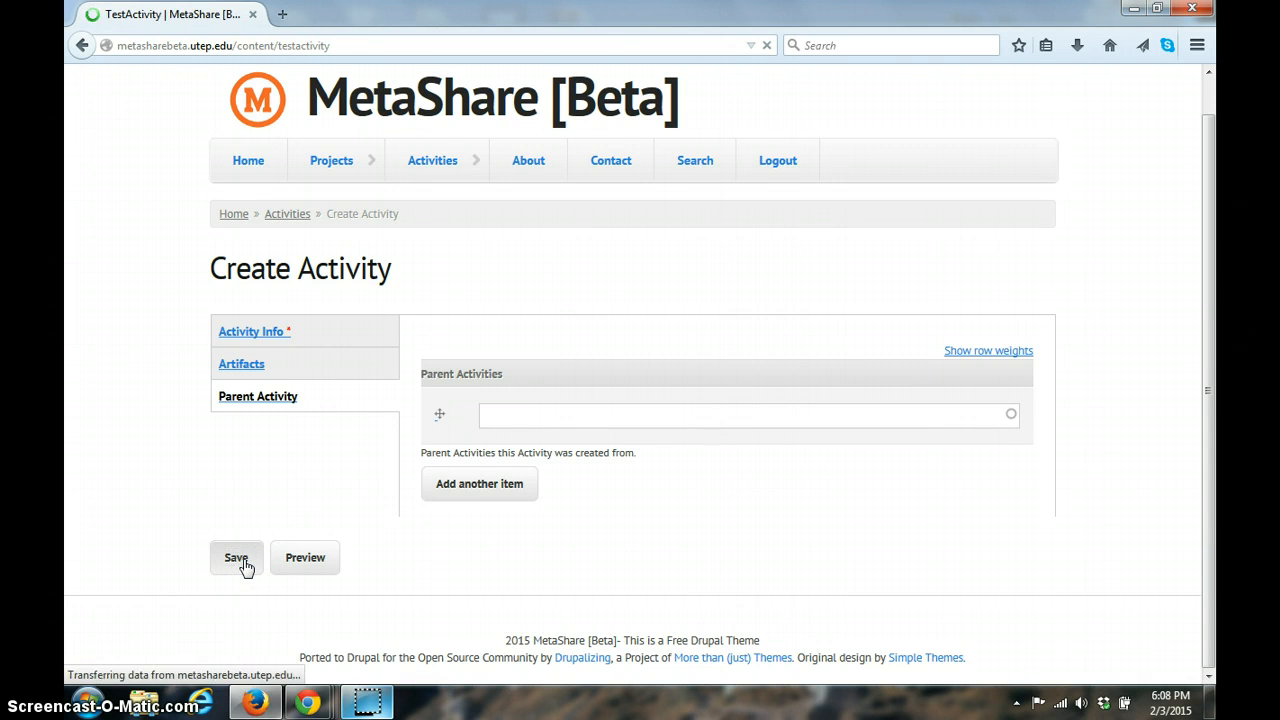
pyautogui.click(535, 463)
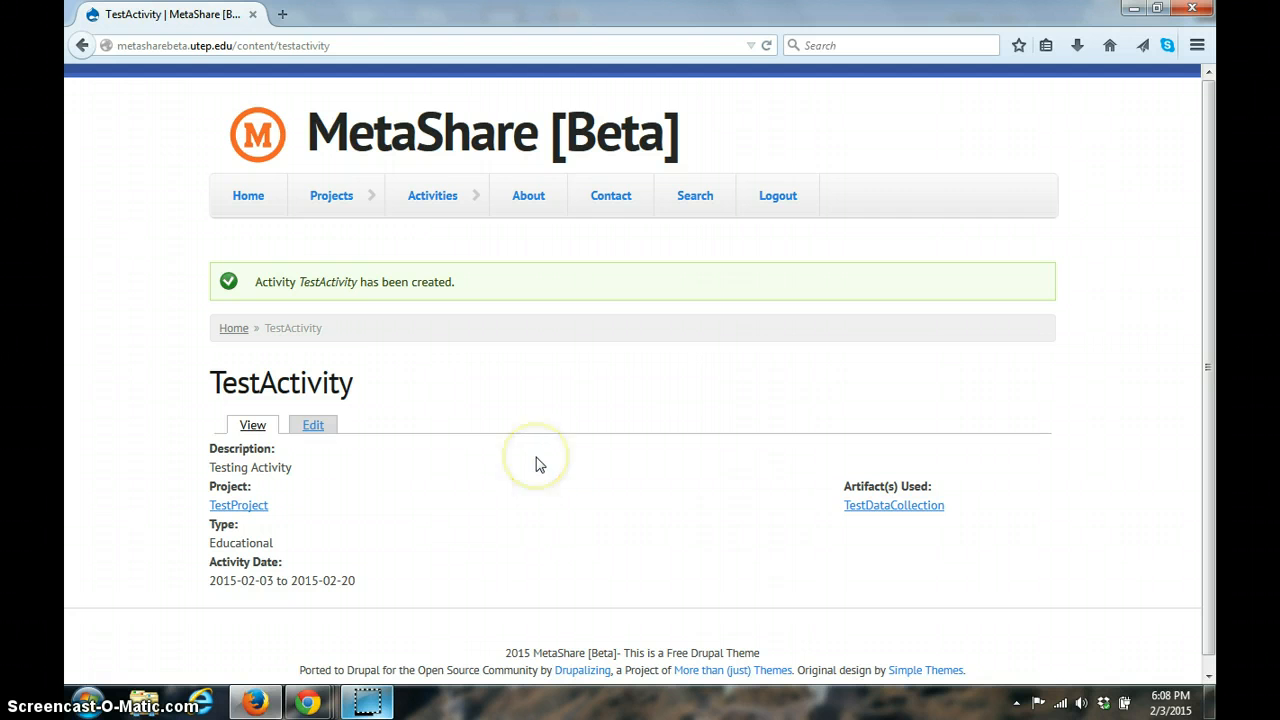